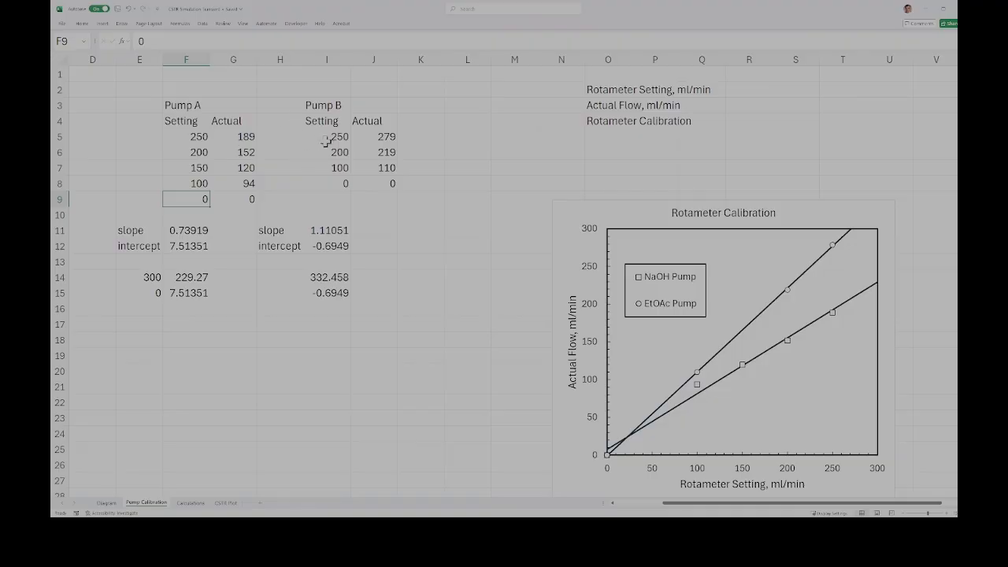
# Step: Compare the actual flow with the 250 ml/min rotameter setting for Pump A and Pump B
pyautogui.click(236, 138)
pyautogui.click(195, 137)
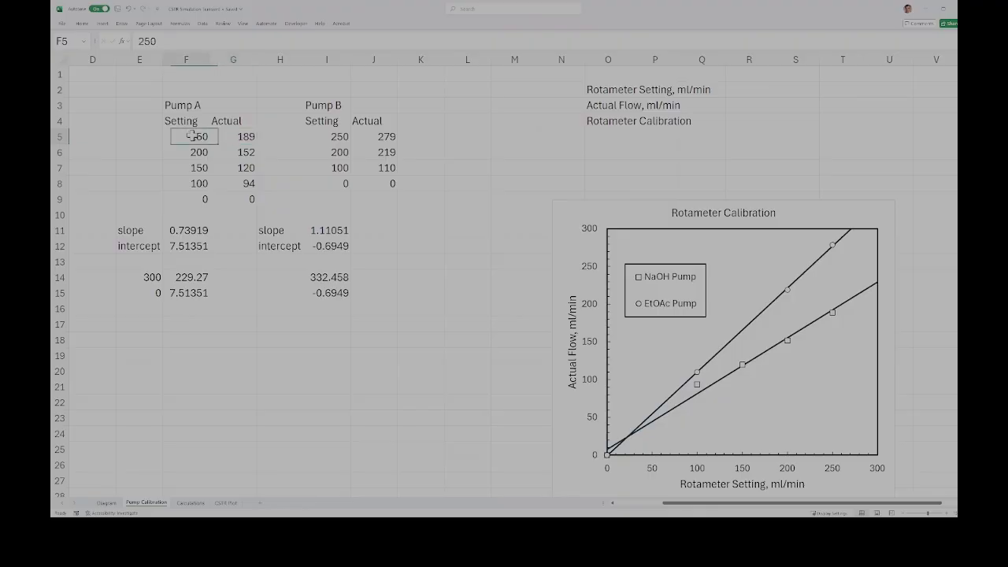
pyautogui.click(238, 137)
pyautogui.click(189, 137)
pyautogui.click(234, 137)
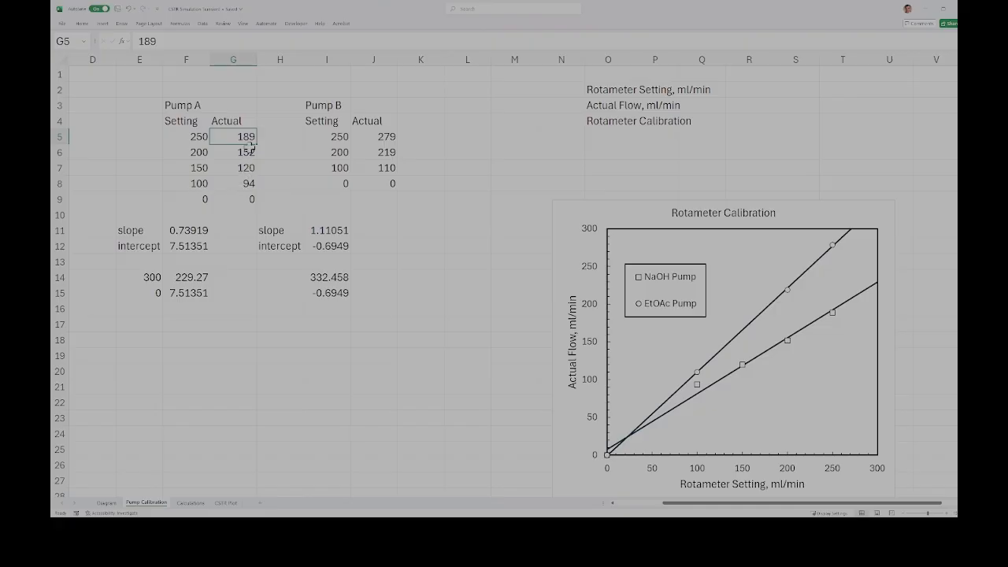
pyautogui.click(186, 136)
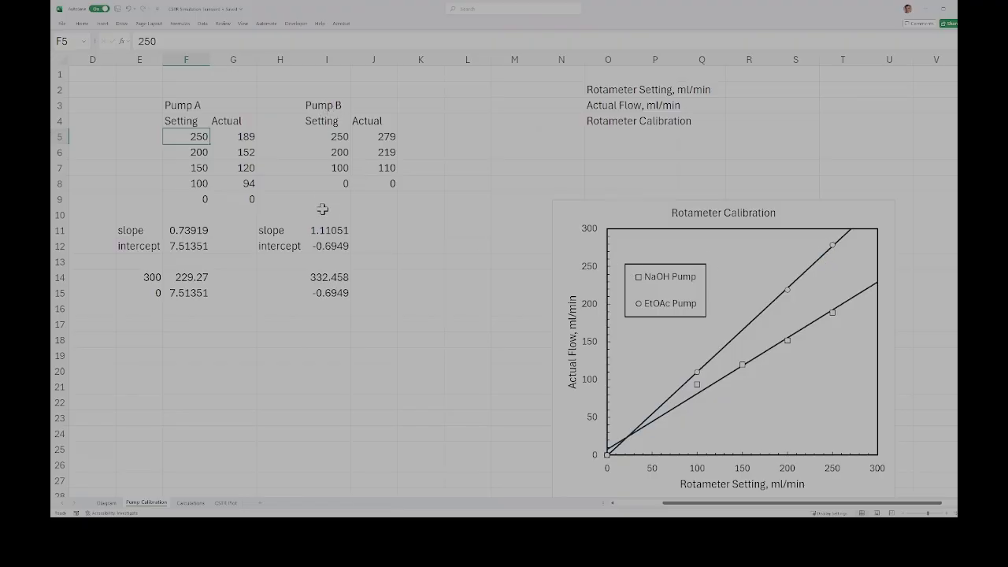
pyautogui.click(376, 138)
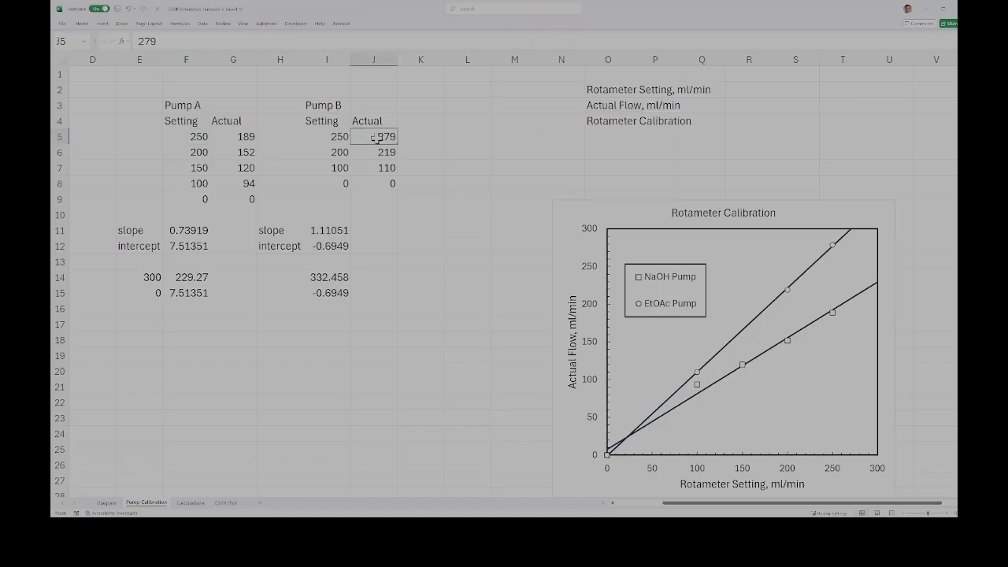
pyautogui.click(334, 140)
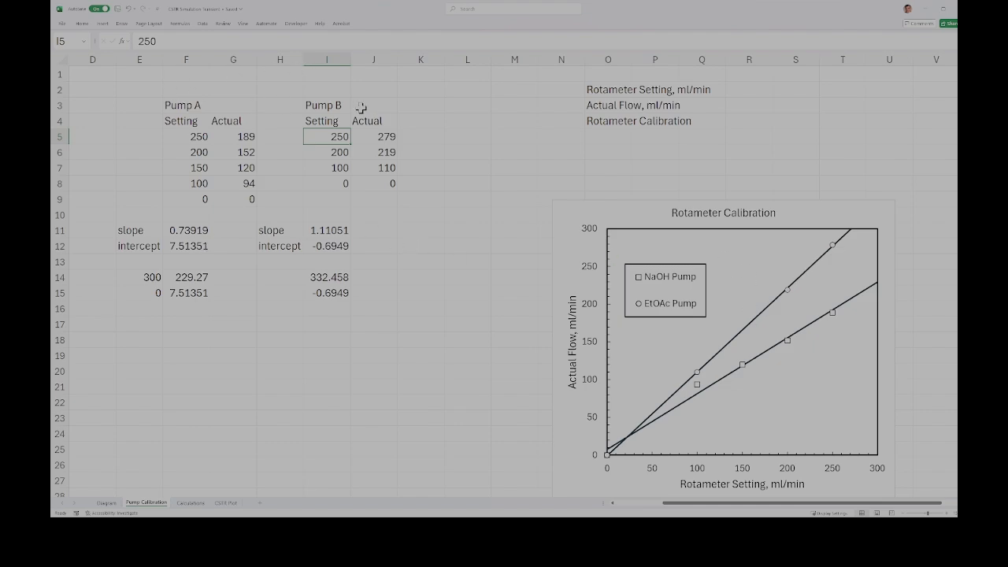
# Step: Inspect the SLOPE and INTERCEPT formulas of the Pump A and Pump B calibrations
pyautogui.click(181, 234)
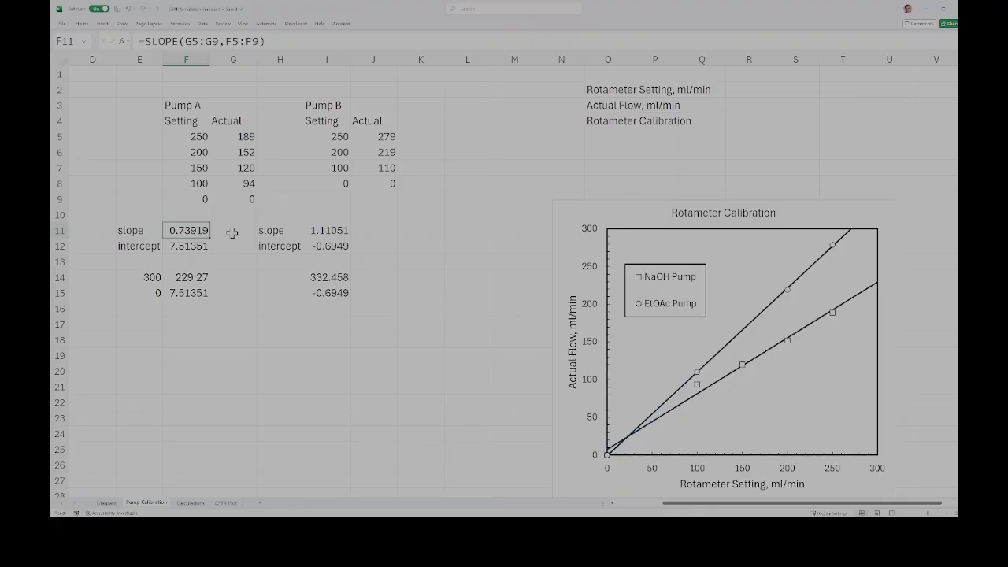
pyautogui.click(193, 246)
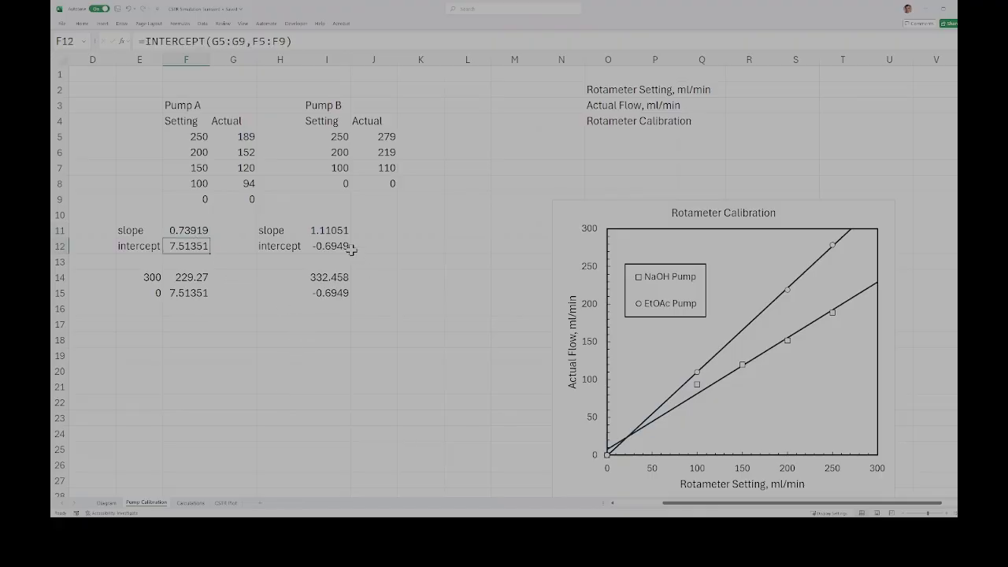
pyautogui.click(326, 229)
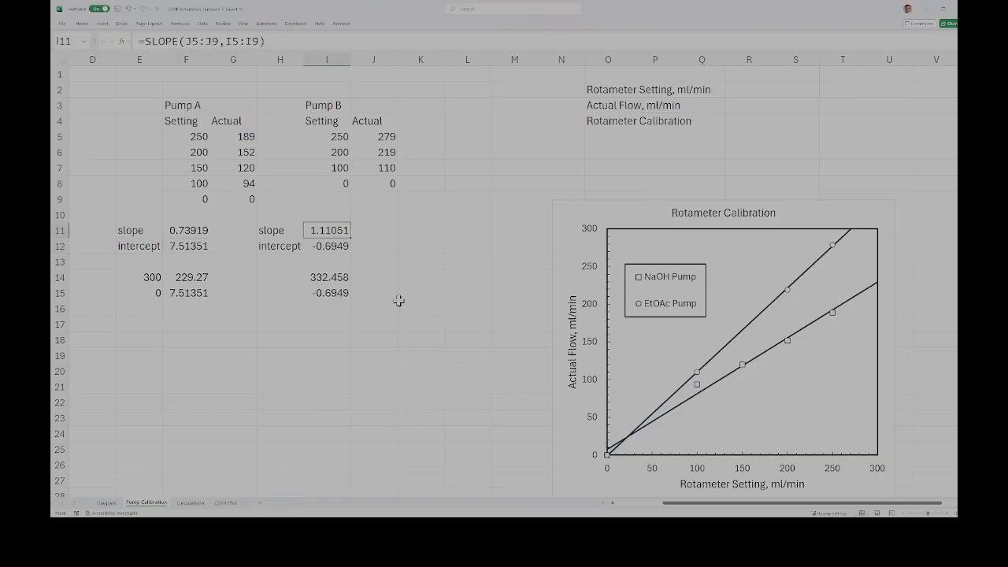
pyautogui.click(334, 246)
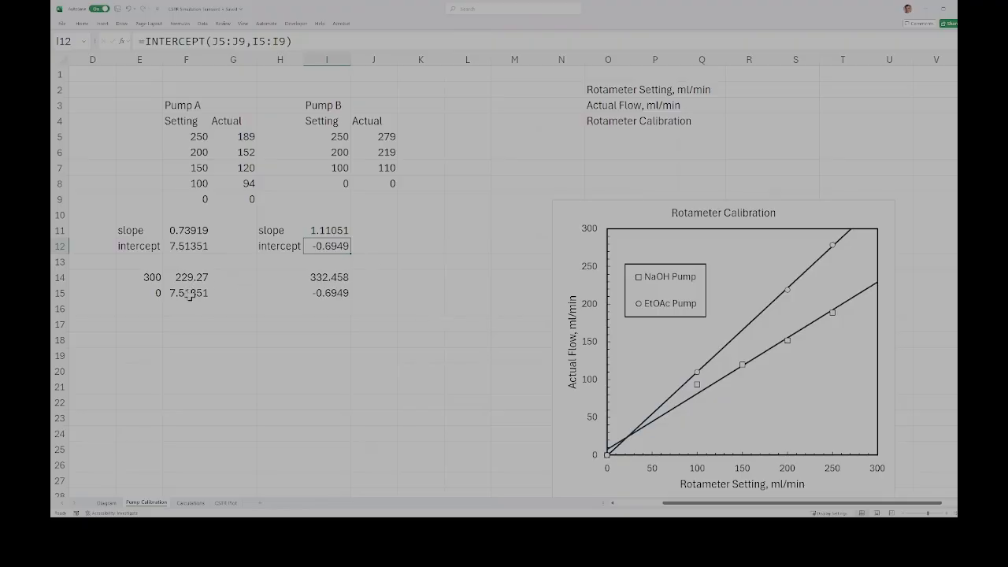
# Step: Review Pump A's actual flow at setting 100, and its full setting and actual columns in F5:F9 and G5:G9
pyautogui.click(242, 183)
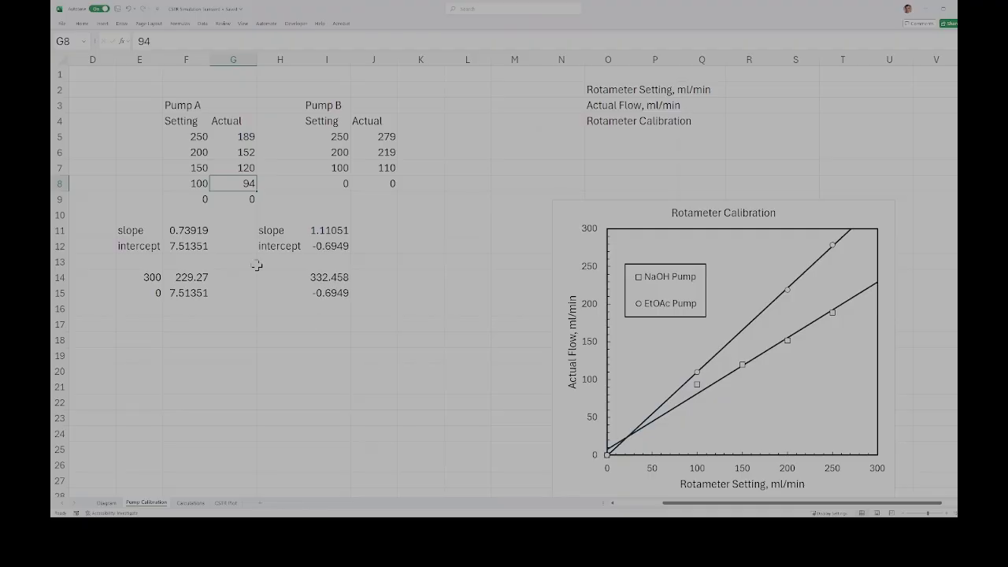
pyautogui.moveTo(181, 140); pyautogui.dragTo(189, 199)
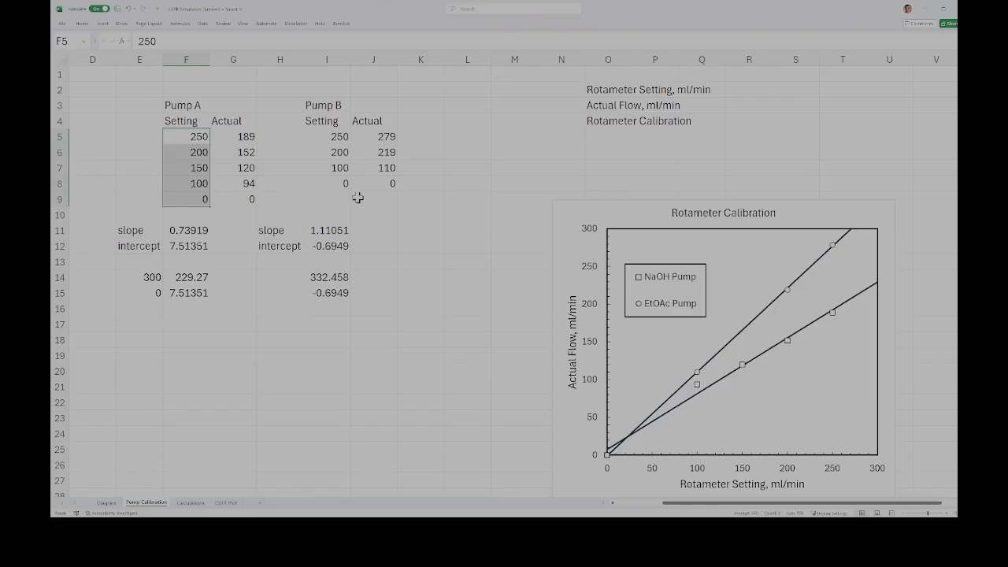
pyautogui.click(245, 136)
pyautogui.moveTo(245, 136); pyautogui.dragTo(247, 197)
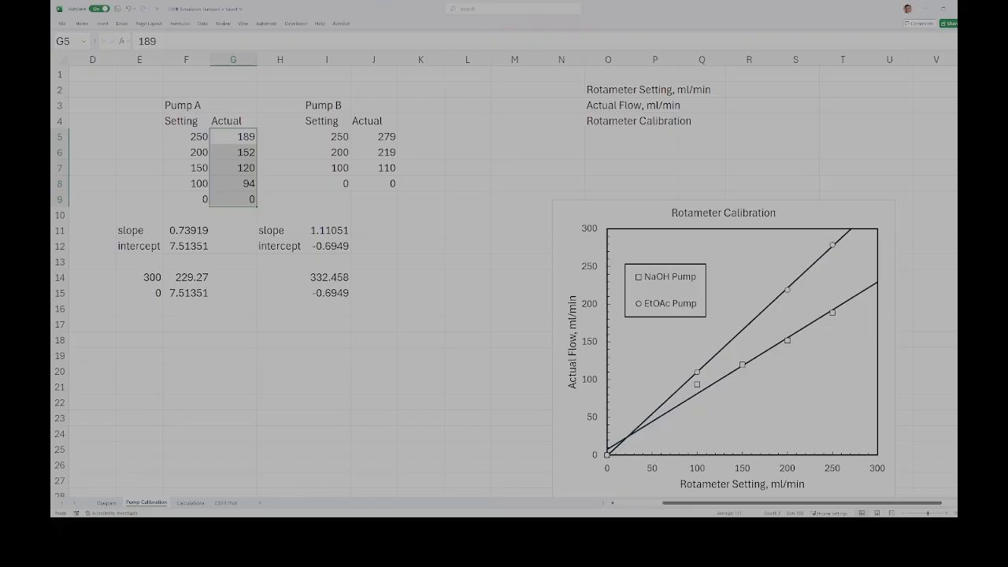
# Step: On the Calculations sheet, review the reactor volume, initial conductivity, tank volumes and the NaOH and EtOAc masses
pyautogui.hotkey('ctrl', 'pagedown')
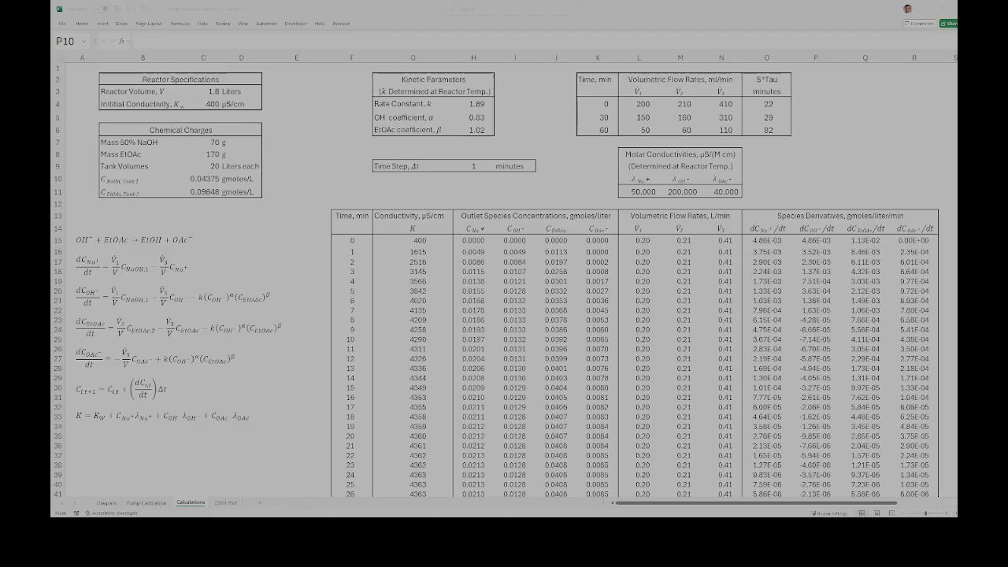
pyautogui.click(203, 91)
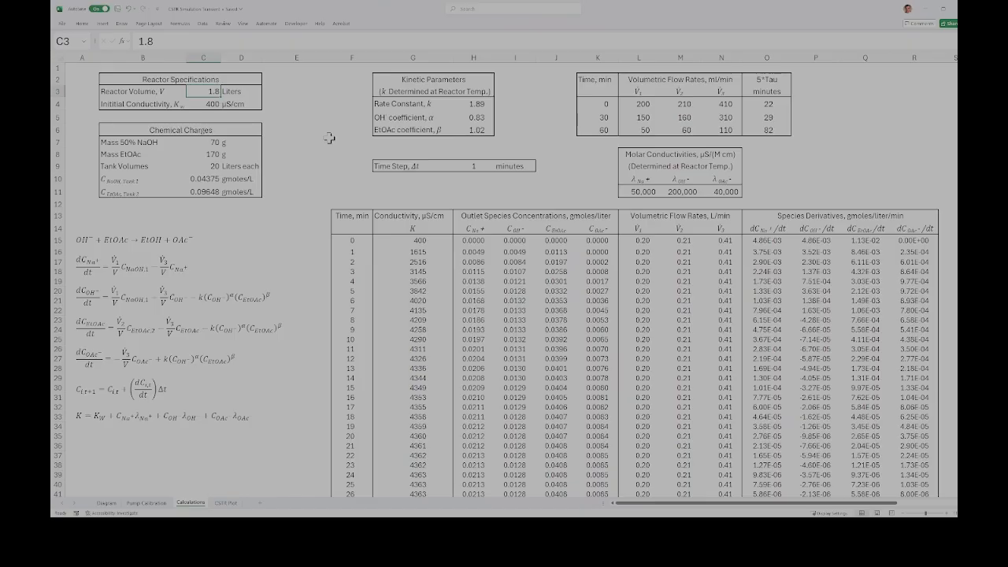
pyautogui.click(213, 104)
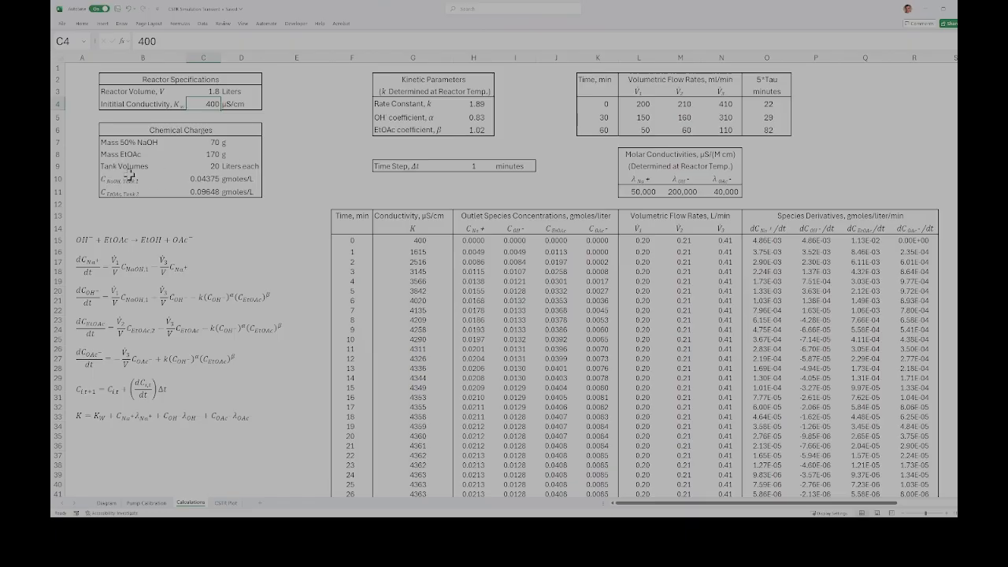
pyautogui.click(204, 168)
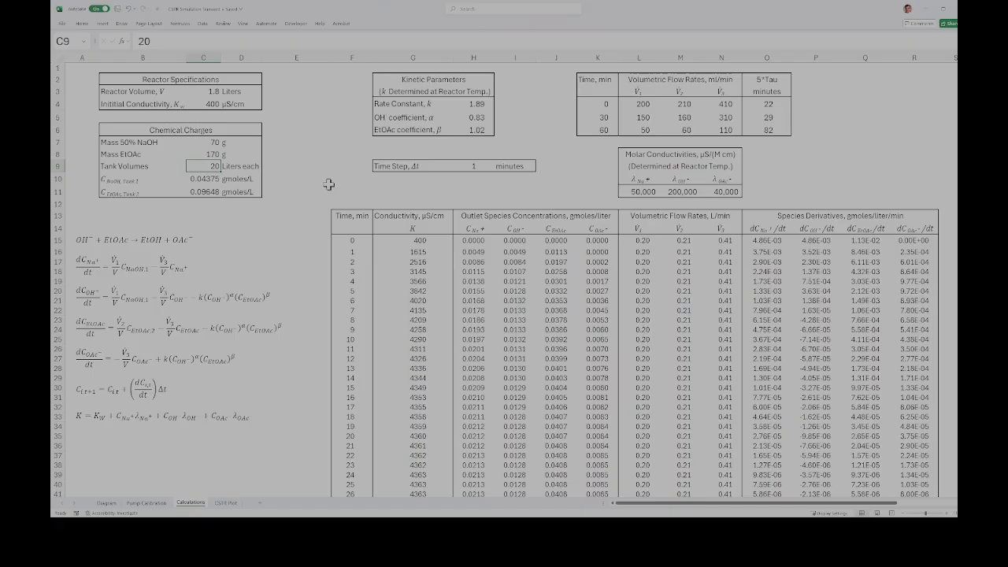
pyautogui.click(206, 145)
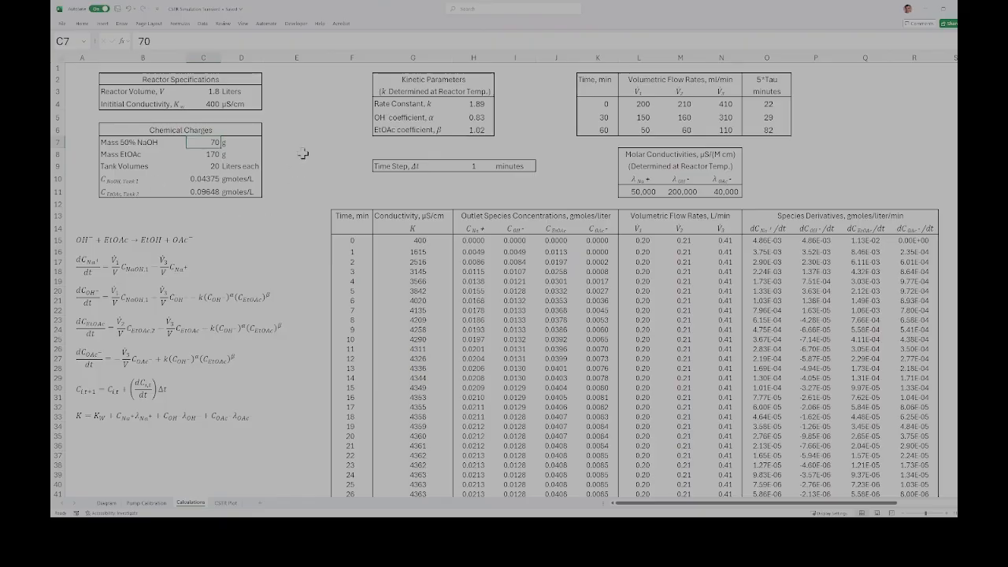
pyautogui.click(211, 156)
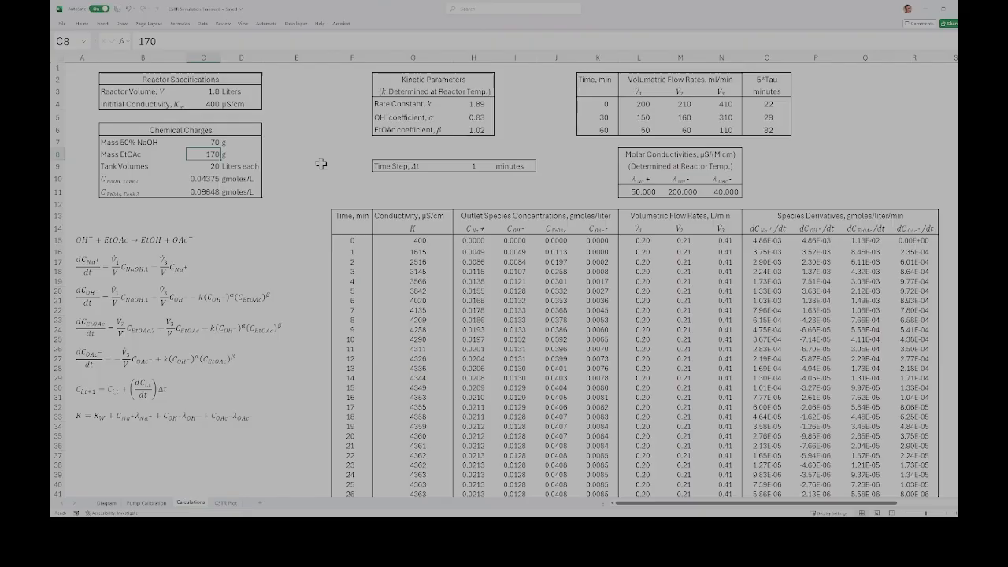
# Step: Inspect the formulas and referenced cells for the NaOH and EtOAc tank concentrations in C10 and C11
pyautogui.click(199, 180)
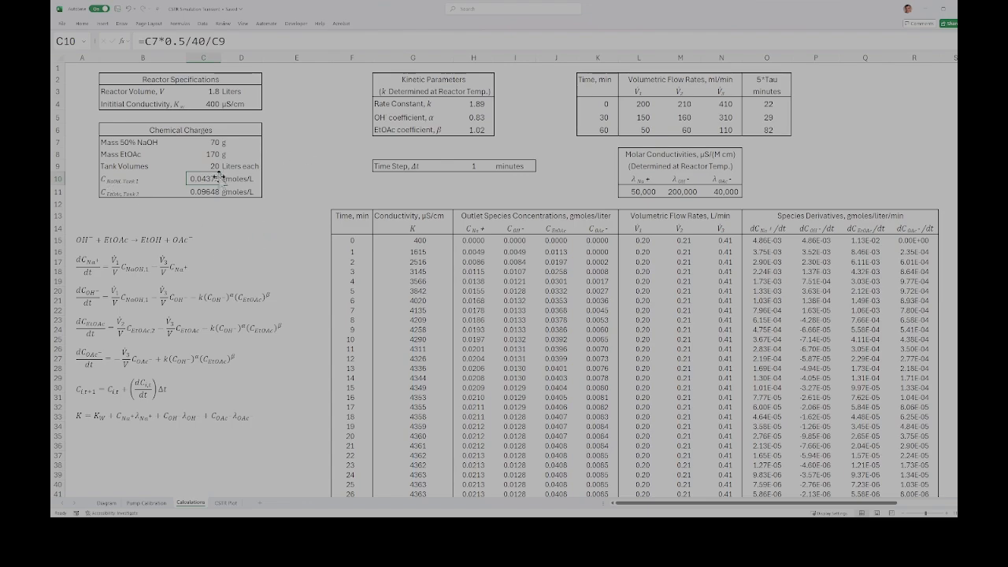
pyautogui.click(287, 41)
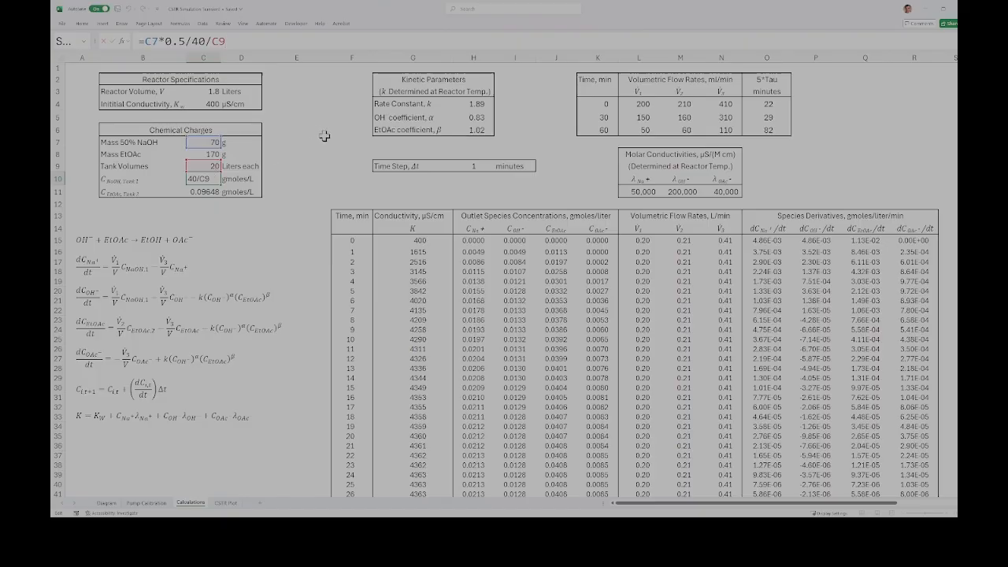
pyautogui.press('Return')
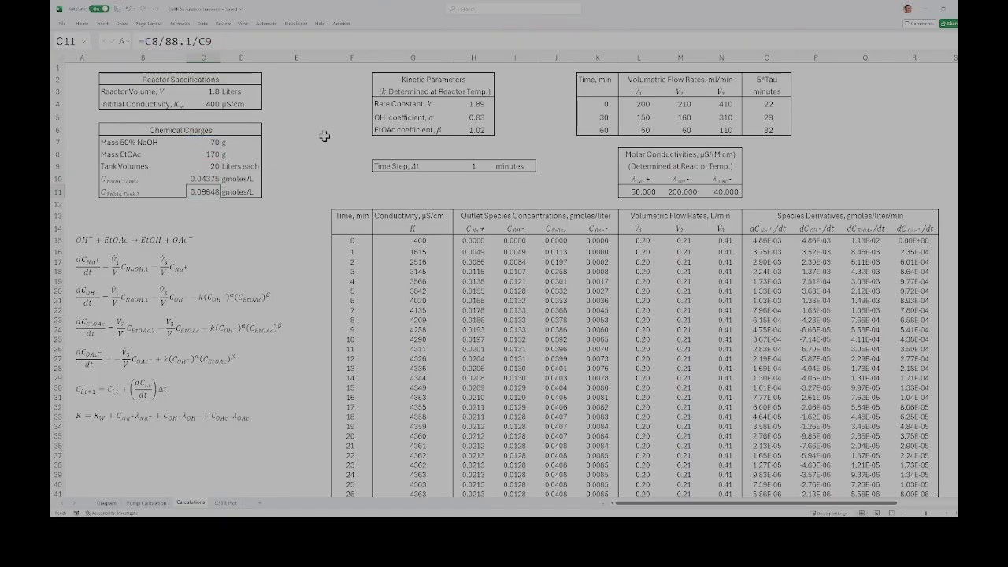
pyautogui.click(306, 39)
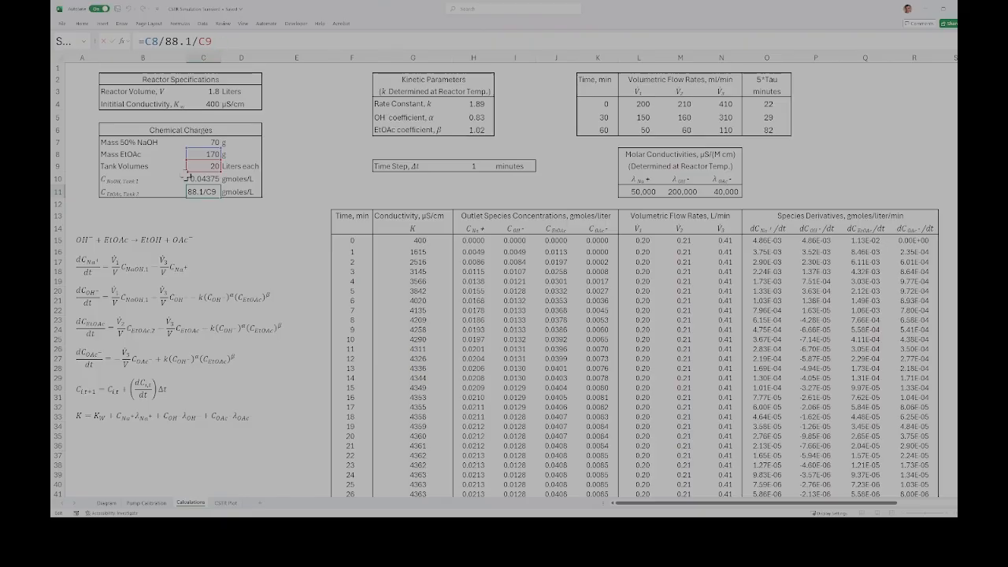
pyautogui.click(322, 165)
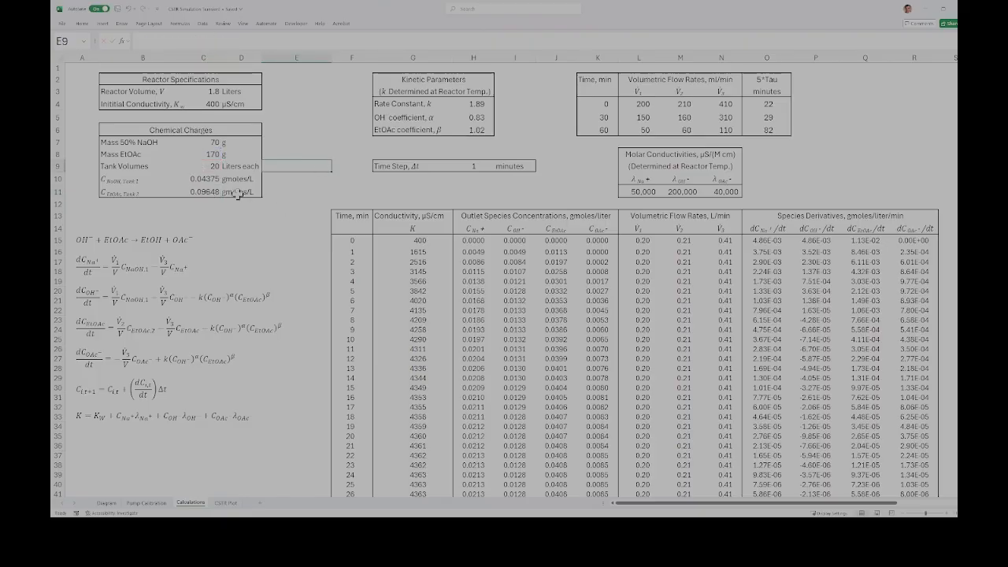
pyautogui.click(205, 191)
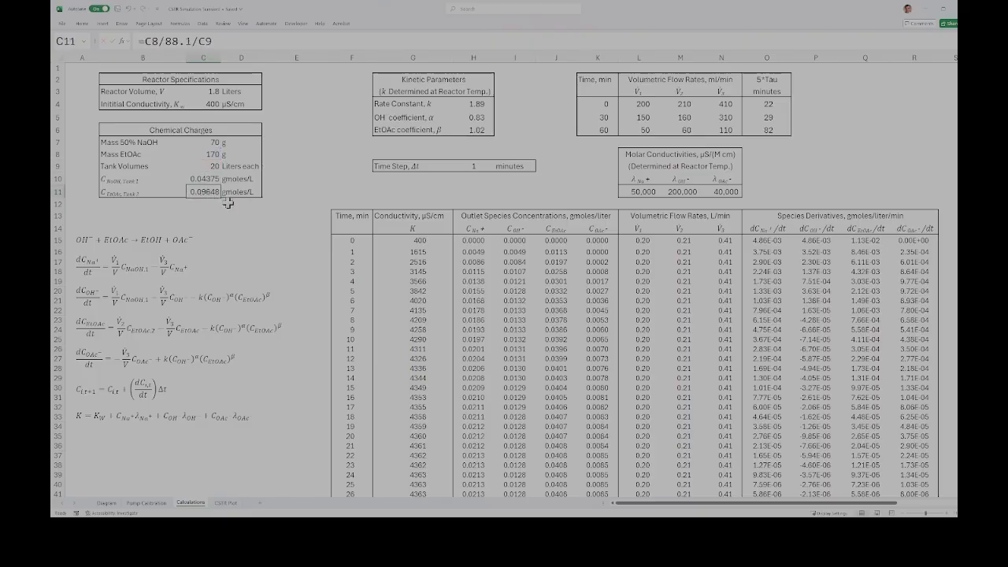
# Step: Review the kinetic parameters for the rate equations: rate constant k, OH coefficient α and EtOAc coefficient β
pyautogui.click(264, 252)
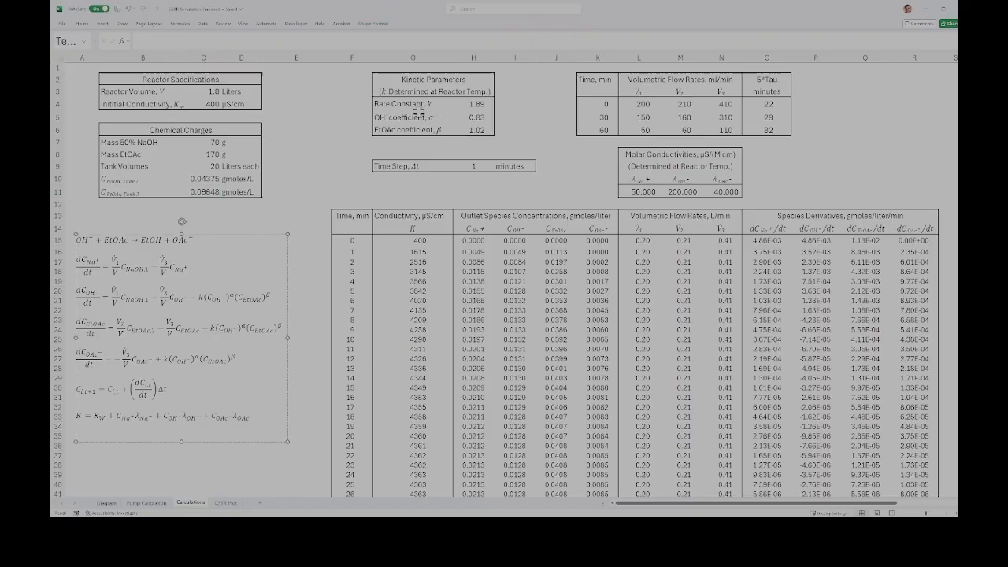
pyautogui.click(473, 106)
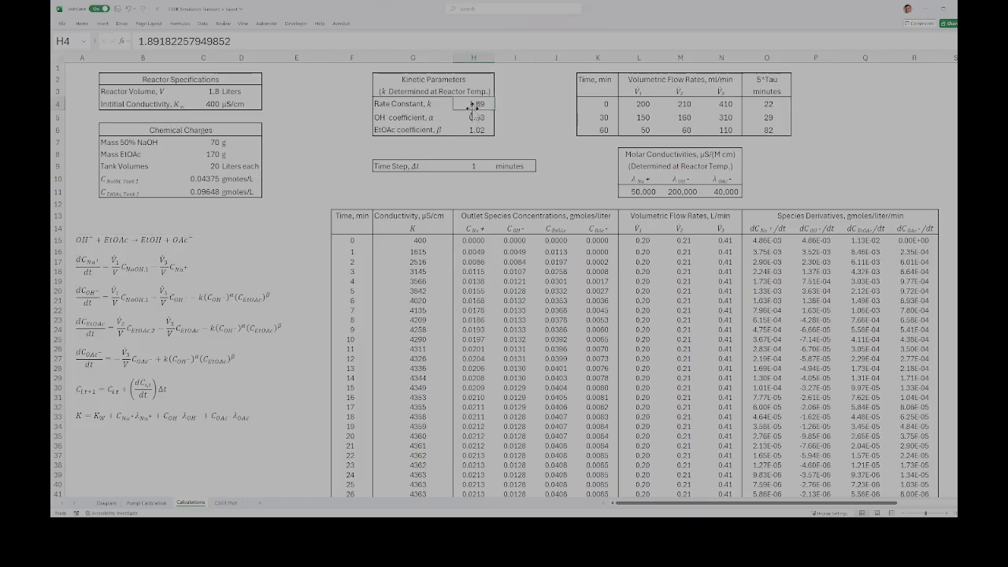
pyautogui.click(478, 117)
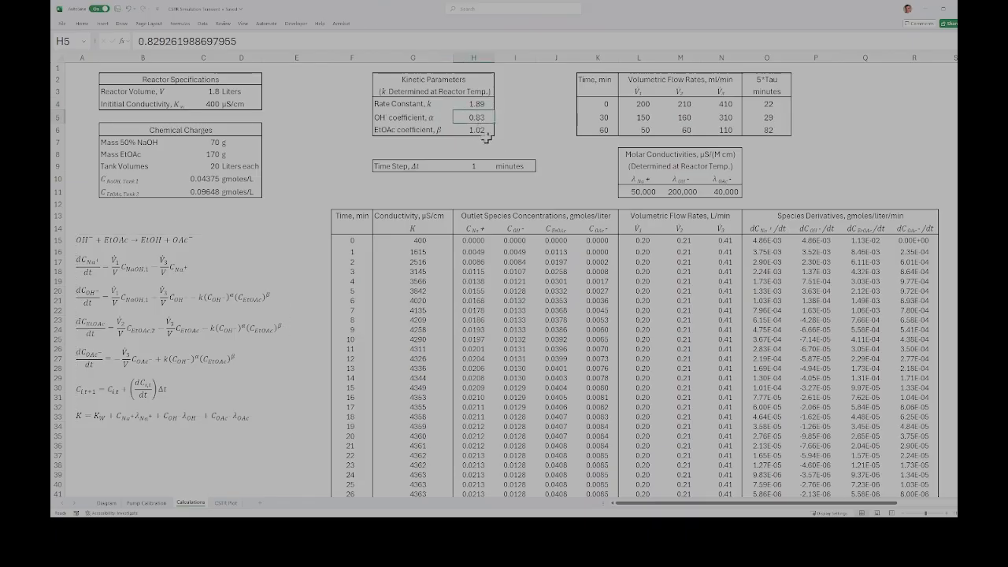
pyautogui.click(518, 129)
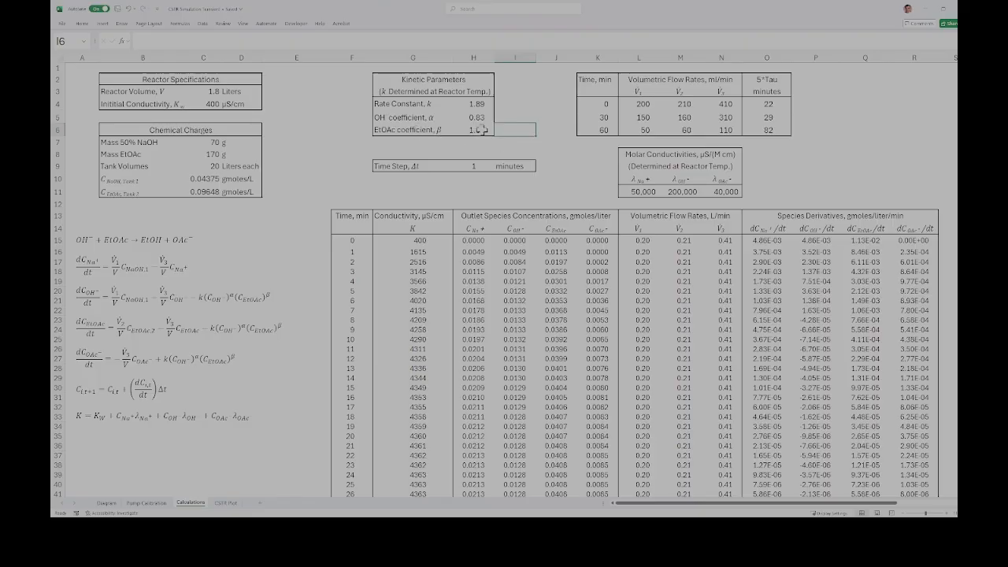
pyautogui.click(539, 145)
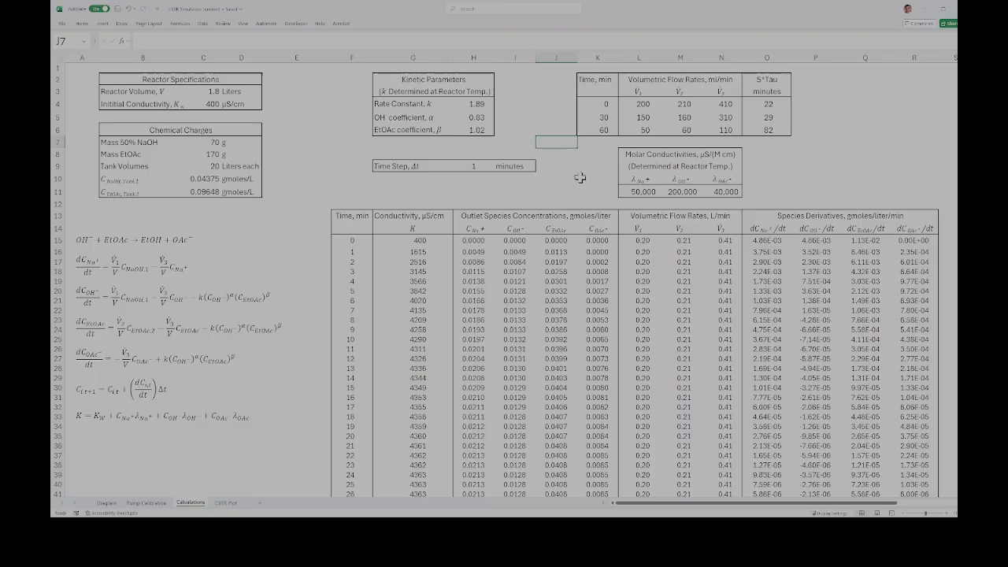
# Step: Examine the V1 and V2 volumetric flow rates scheduled for 0 and 30 minutes
pyautogui.click(644, 104)
pyautogui.click(685, 107)
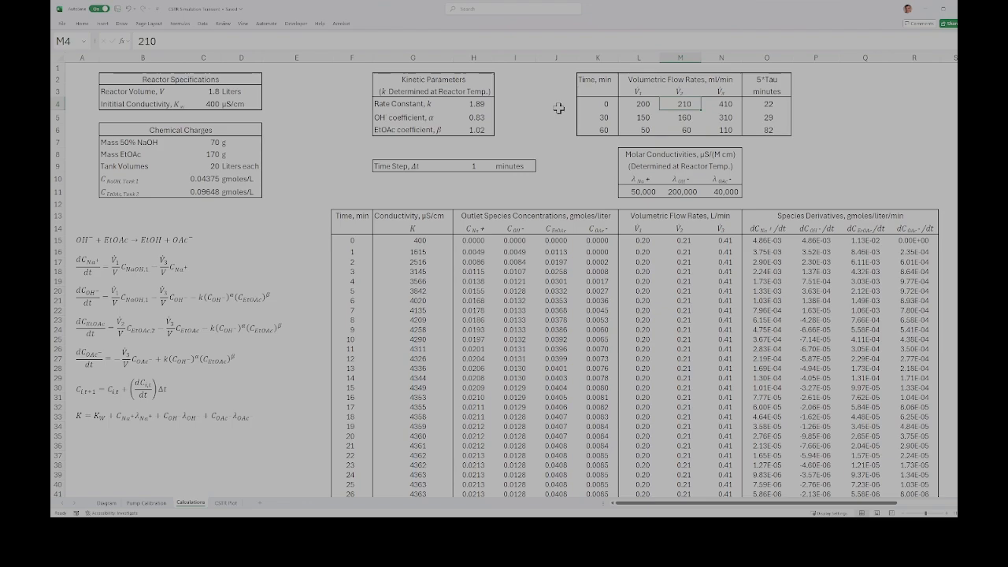
pyautogui.click(640, 104)
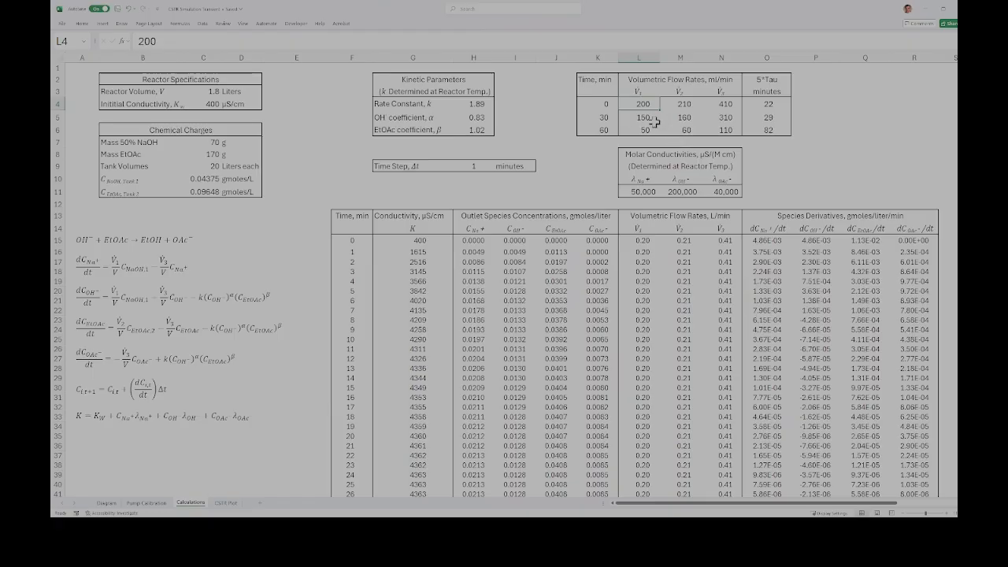
pyautogui.click(683, 104)
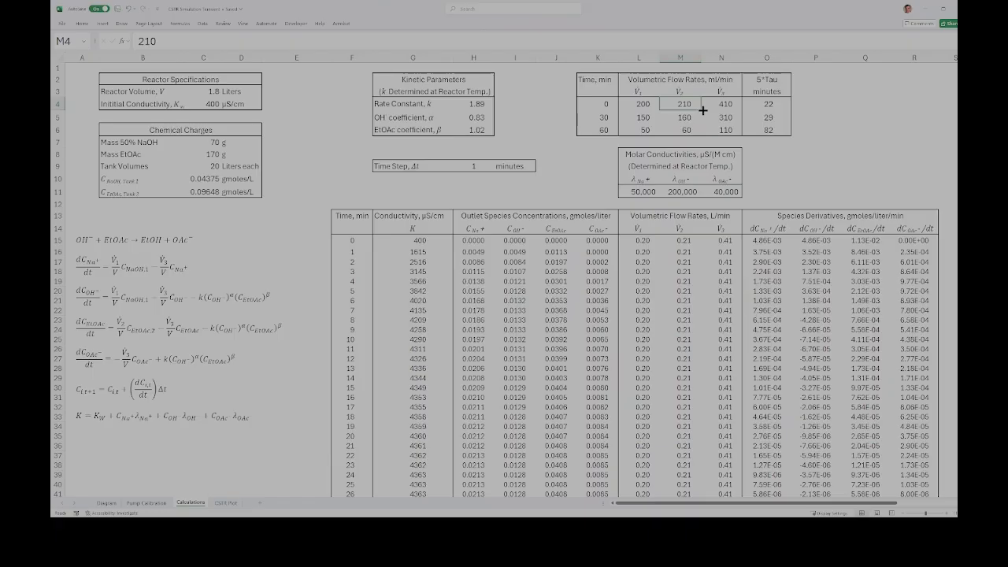
pyautogui.click(640, 105)
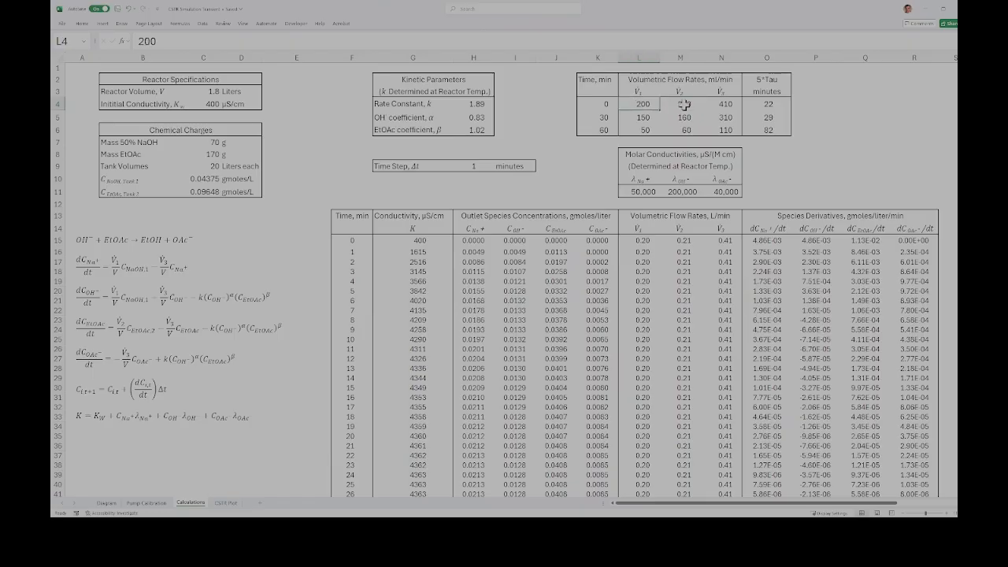
pyautogui.click(683, 104)
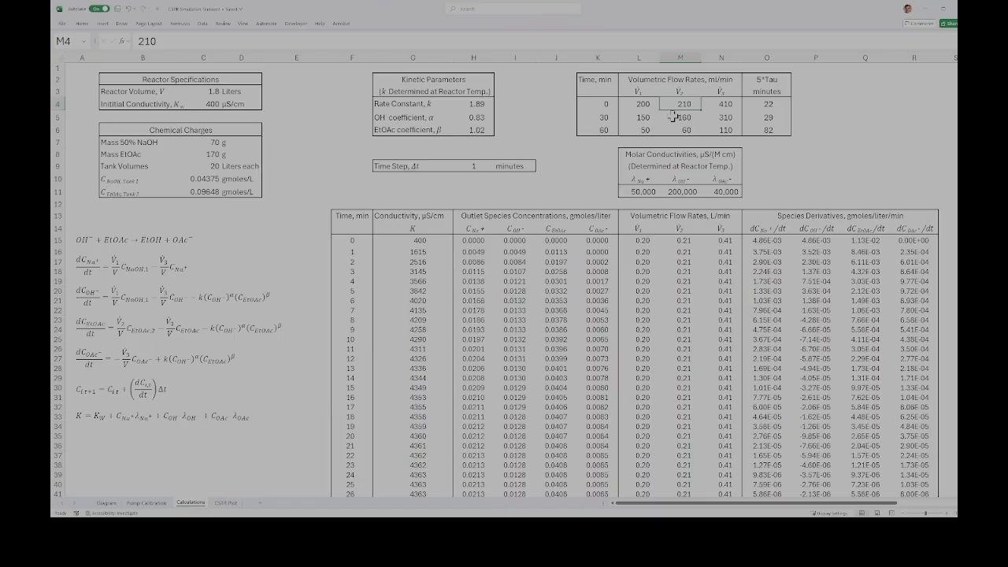
pyautogui.click(645, 107)
pyautogui.click(684, 105)
pyautogui.click(651, 118)
pyautogui.click(686, 117)
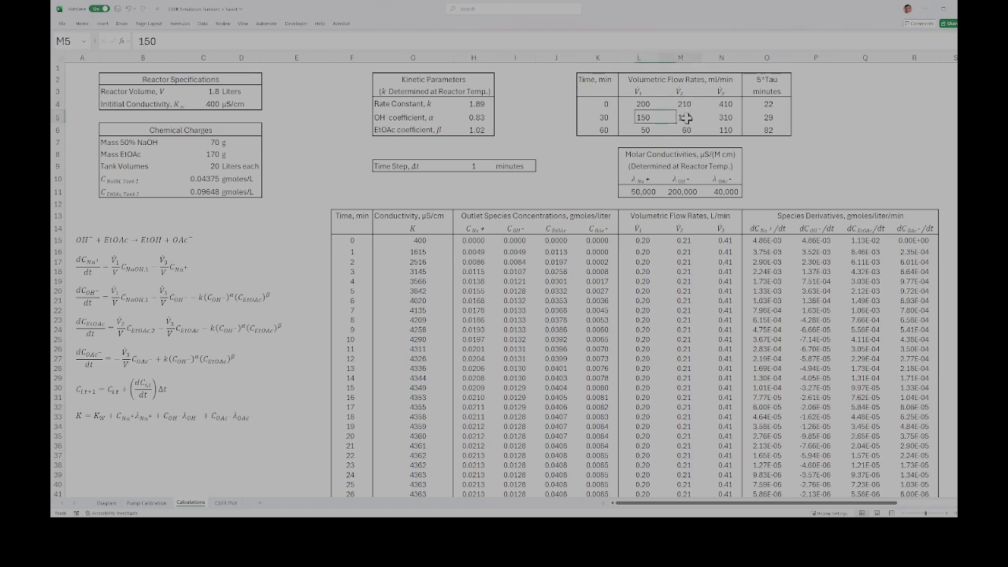
# Step: Check the V1 and V2 volumetric flow rates set for the 30-minute and 60-minute rows of the schedule
pyautogui.click(644, 118)
pyautogui.click(687, 119)
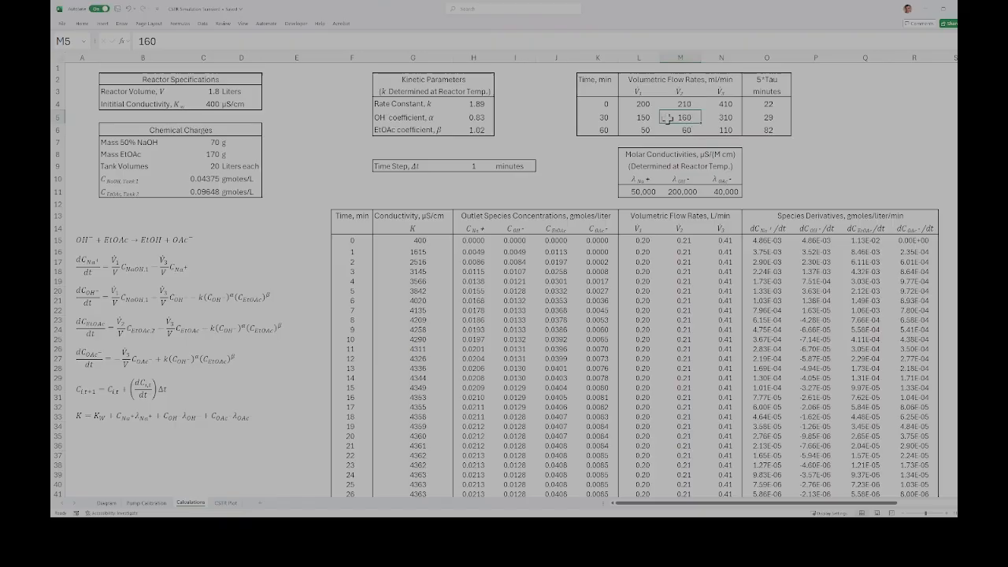
pyautogui.click(646, 129)
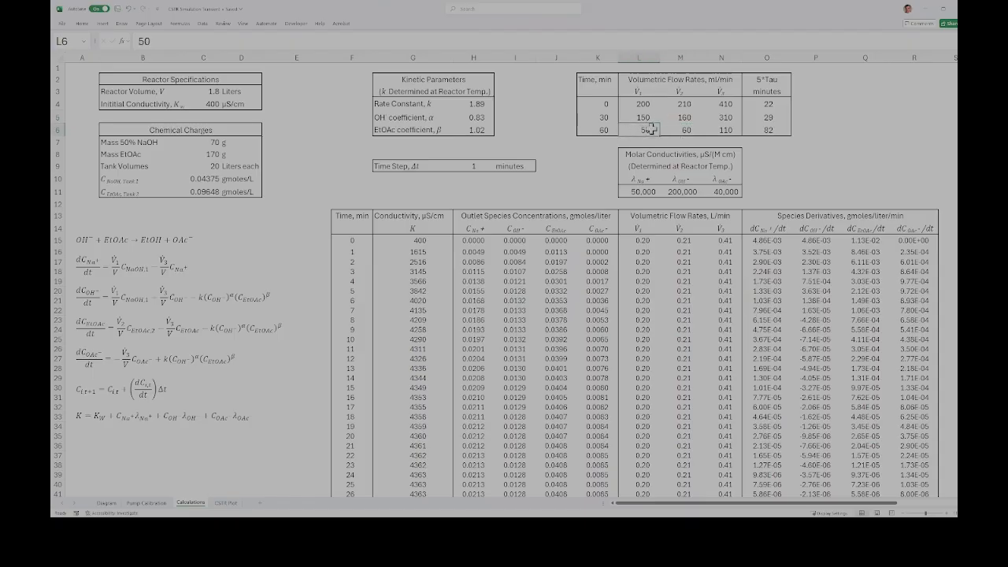
pyautogui.click(693, 130)
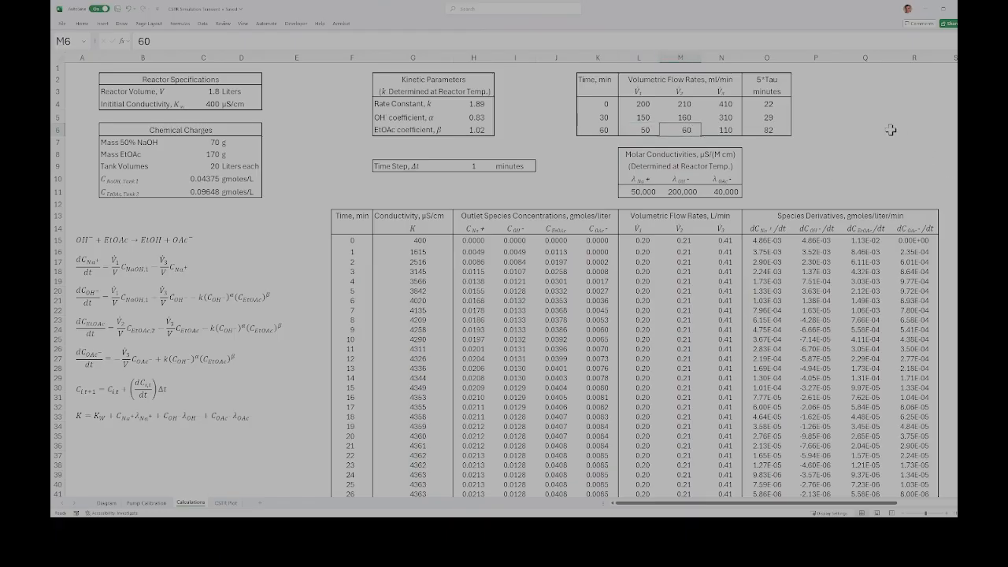
# Step: Inspect the V3 total flow formula in N4 and the 5*Tau formula in O4, tracing its references to the reactor volume and V3
pyautogui.click(725, 105)
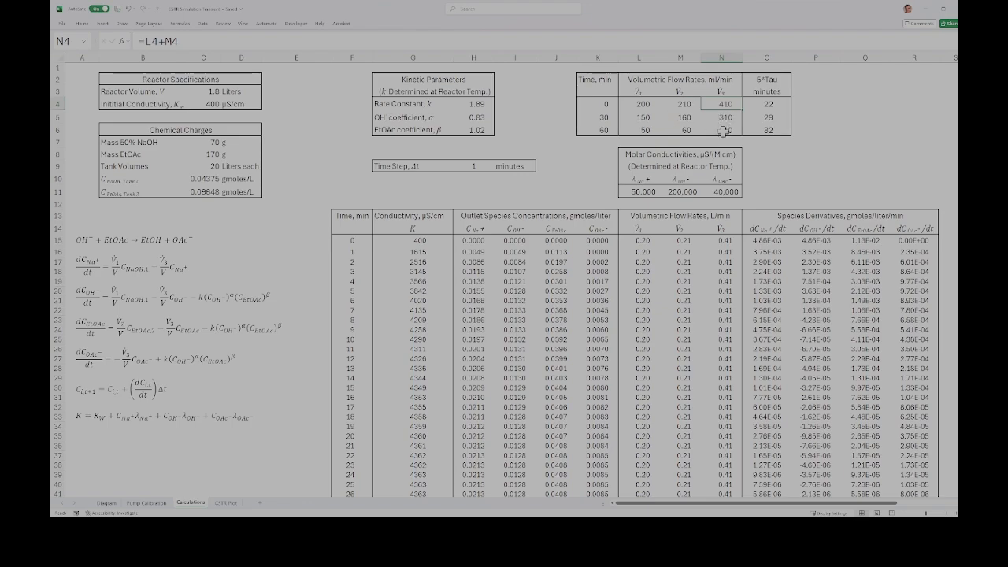
pyautogui.click(769, 105)
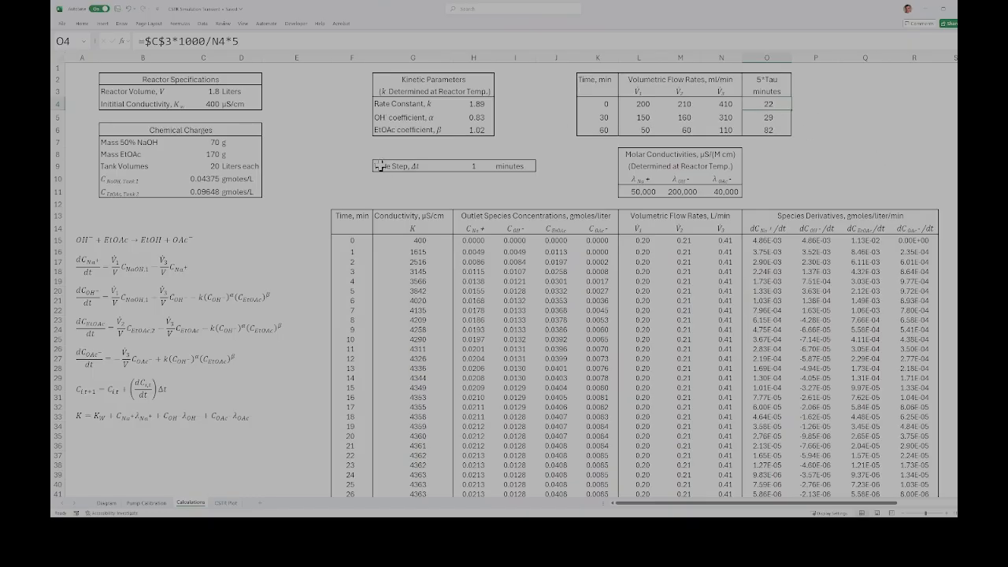
pyautogui.click(211, 91)
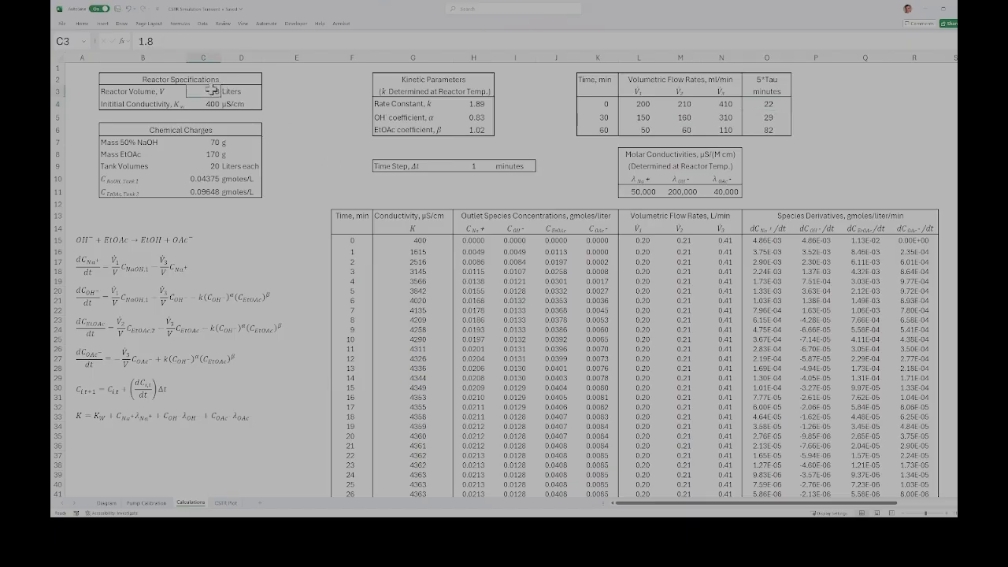
pyautogui.click(725, 103)
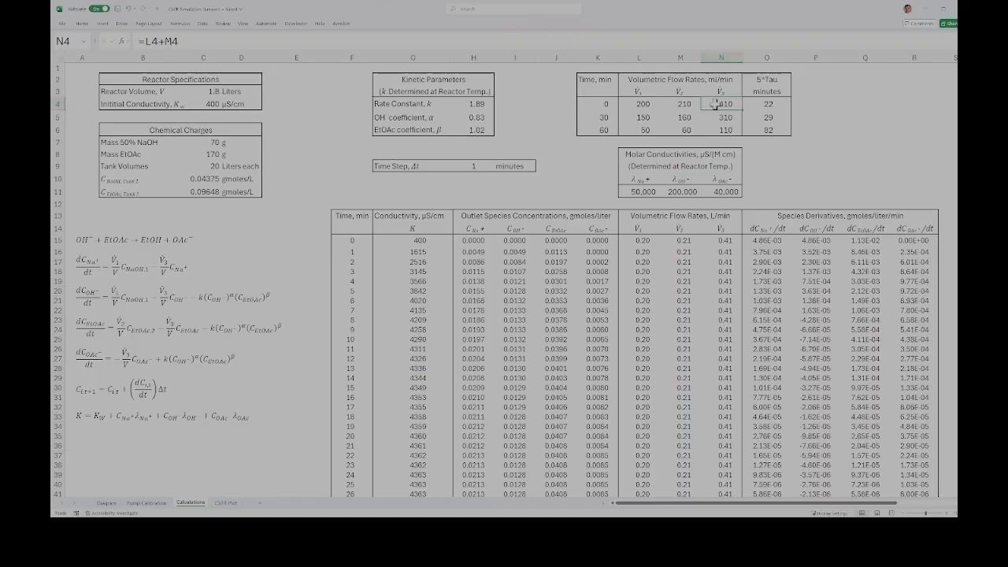
pyautogui.click(772, 107)
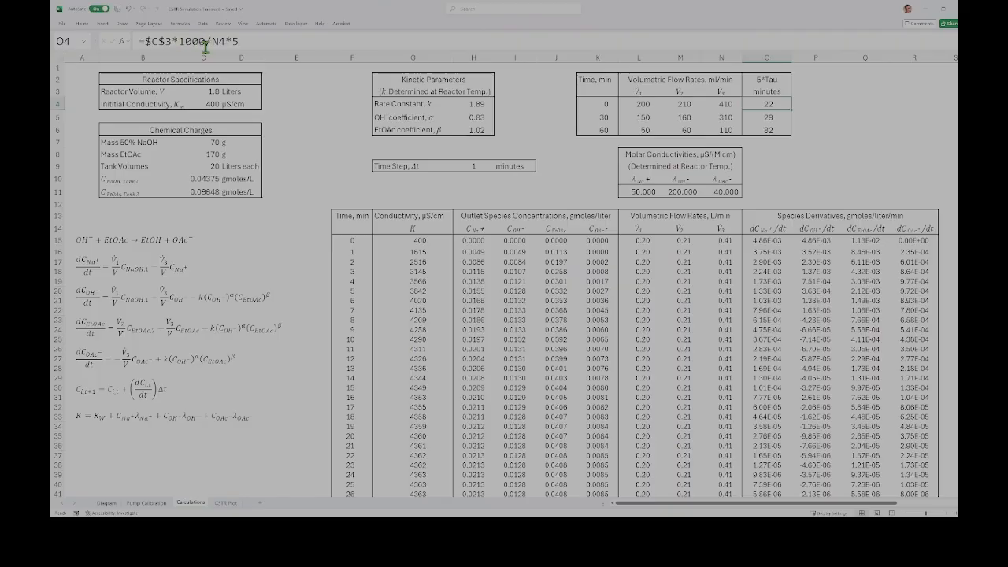
pyautogui.click(441, 40)
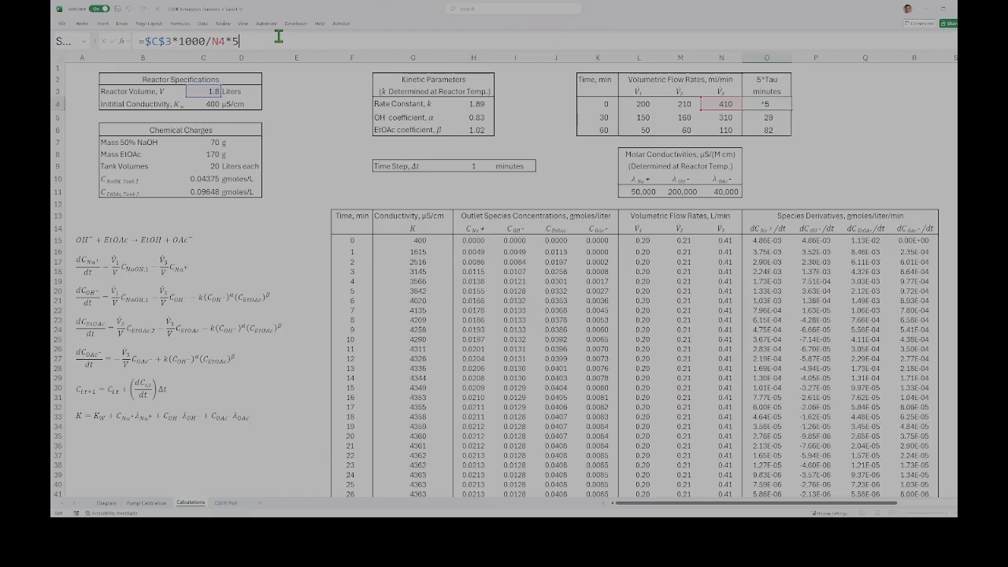
pyautogui.press('Return')
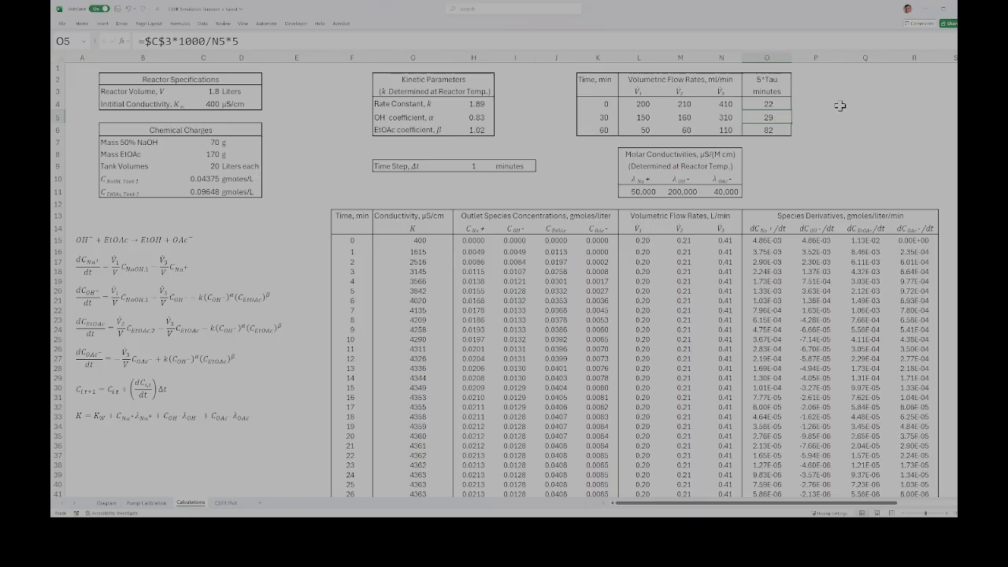
# Step: Compare the 30-minute switch time with the first 5*Tau value, and review the flow rates and 5*Tau formula in row 5
pyautogui.click(602, 118)
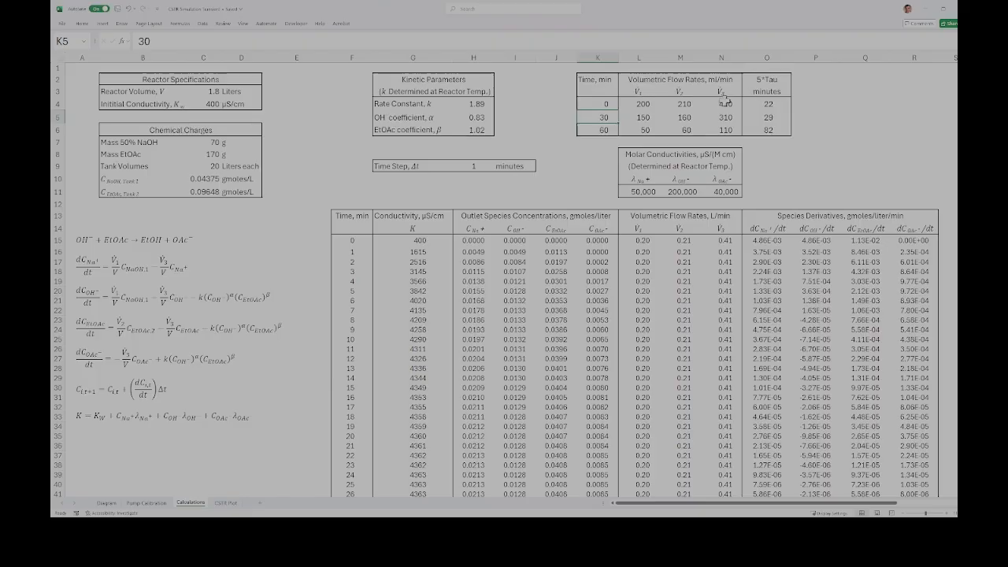
pyautogui.click(756, 103)
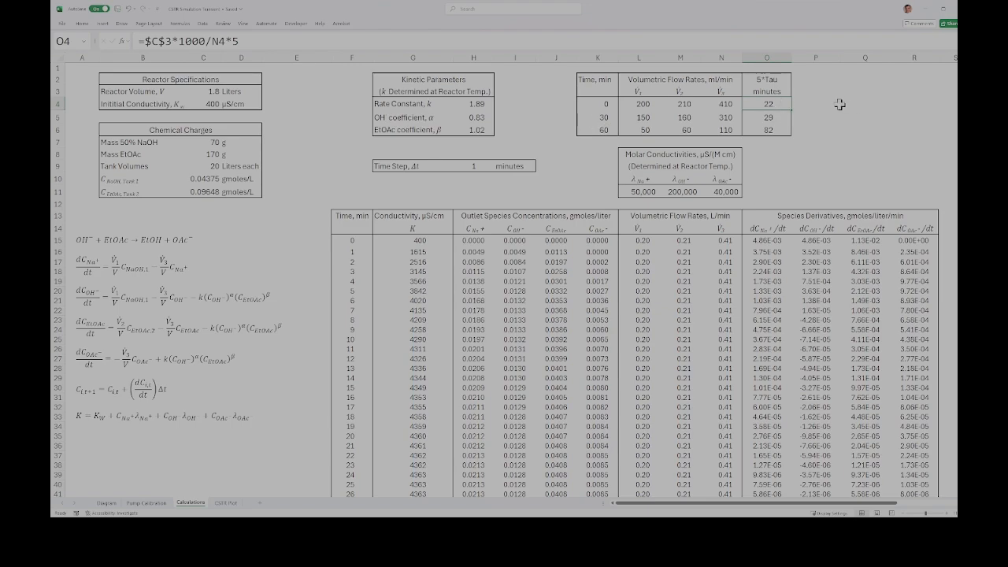
pyautogui.click(600, 118)
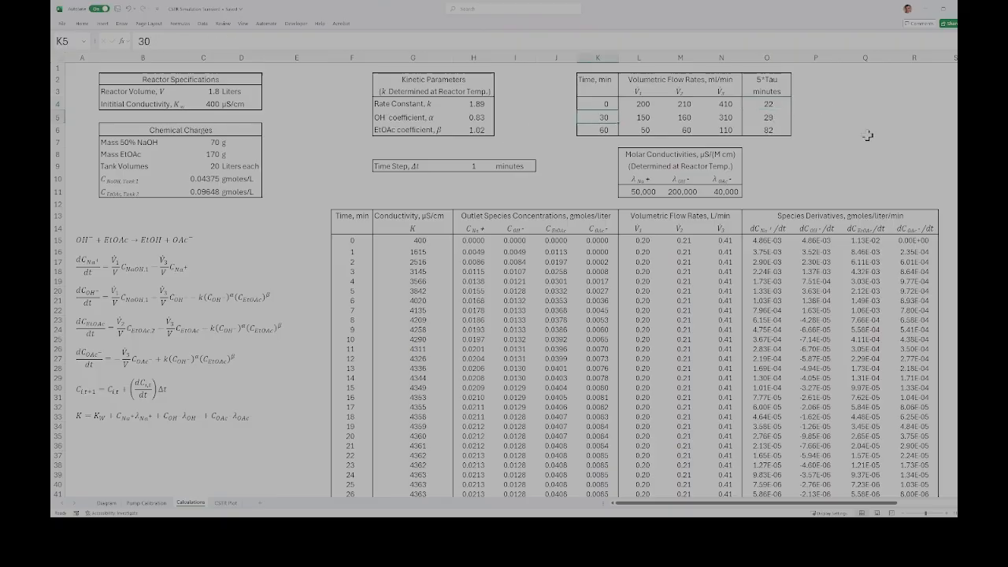
pyautogui.click(638, 120)
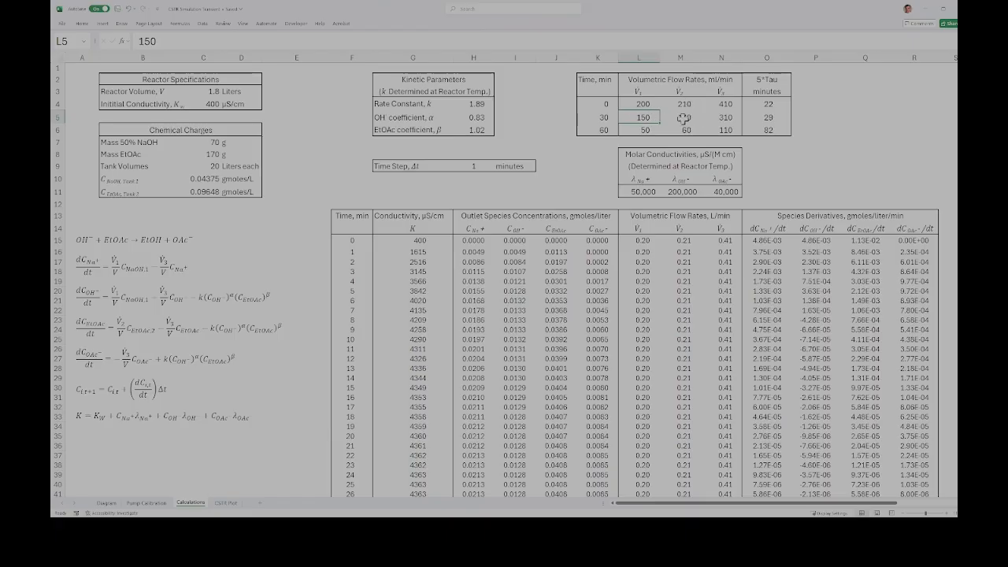
pyautogui.click(725, 117)
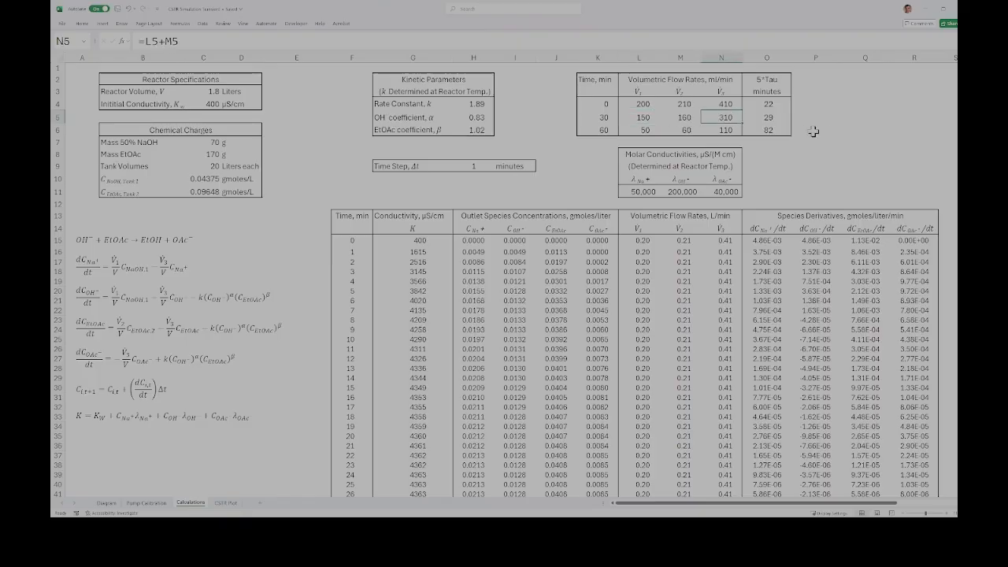
pyautogui.click(770, 117)
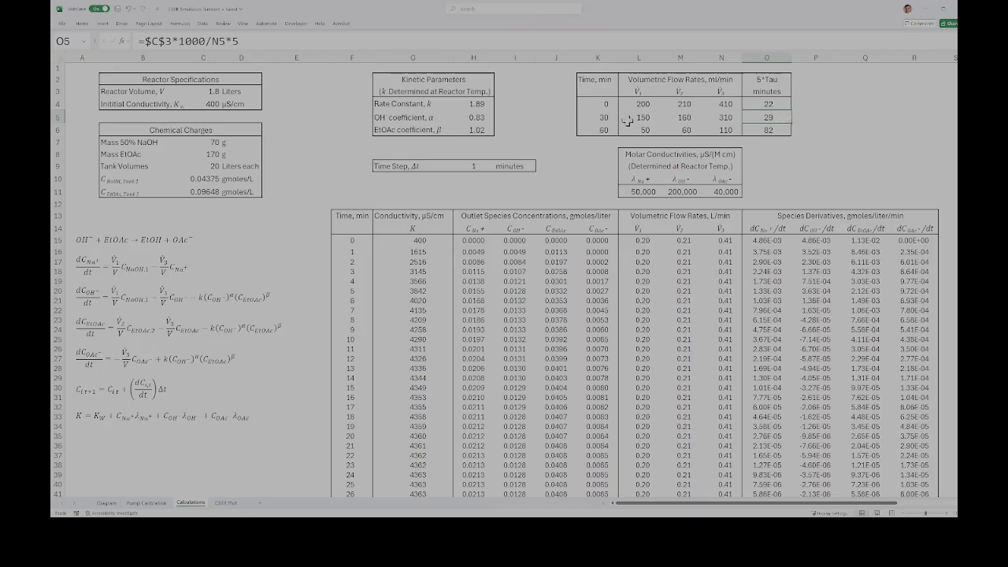
# Step: Review the 60-minute switch time, its V1 and V2 flow rates and the 5*Tau formula in O6
pyautogui.click(601, 130)
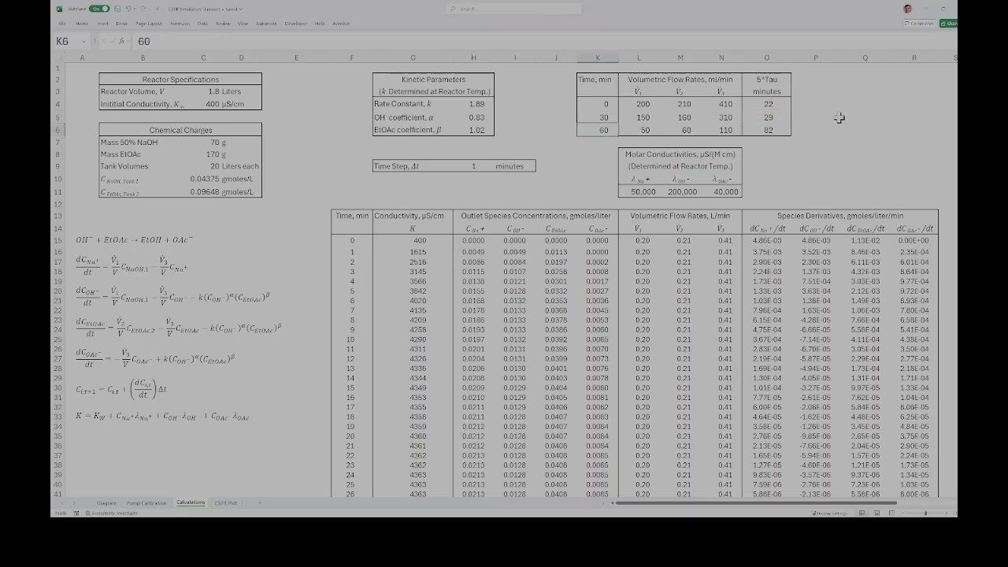
pyautogui.click(644, 131)
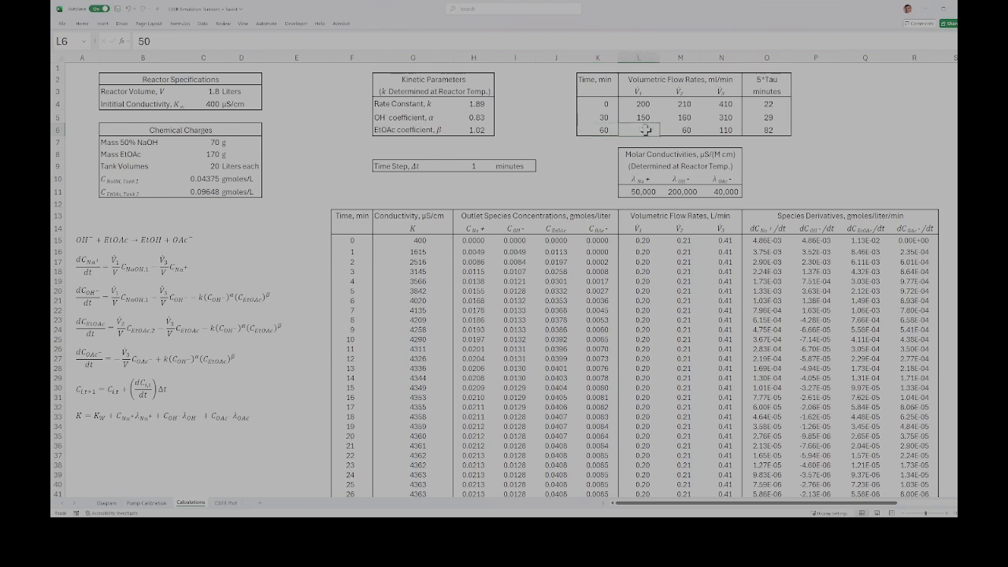
pyautogui.click(686, 131)
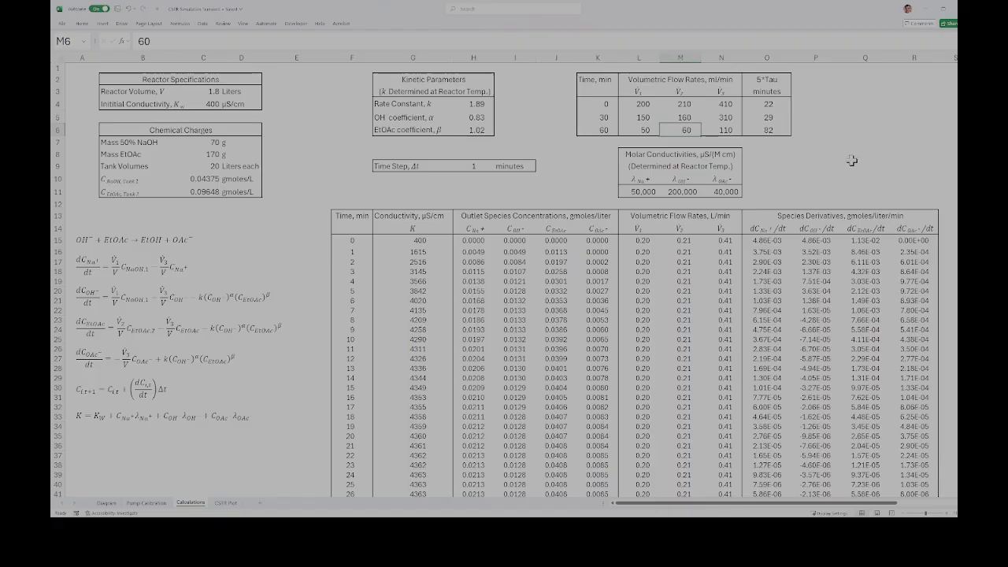
pyautogui.click(777, 129)
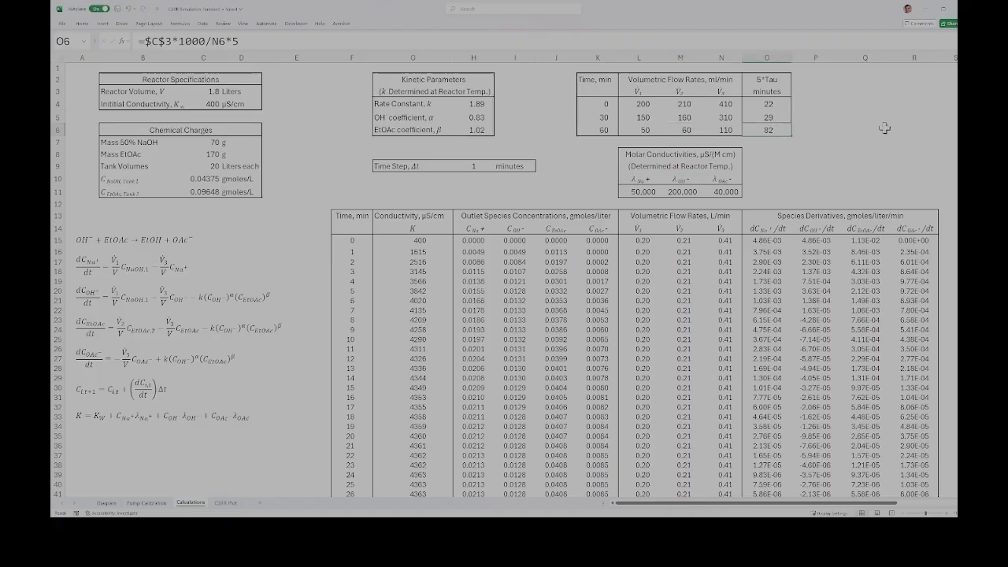
pyautogui.click(829, 140)
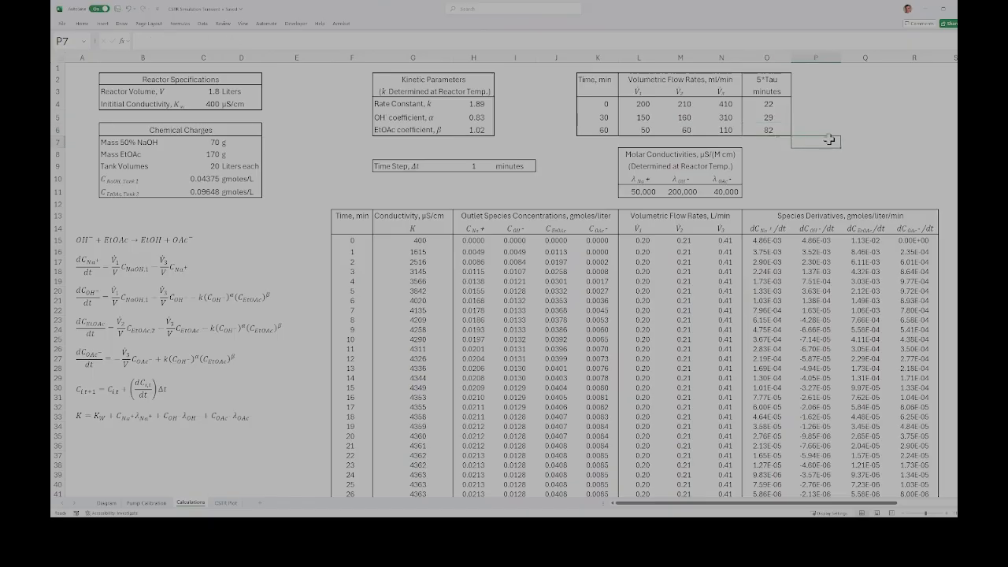
# Step: Examine the molar conductivities of the sodium, hydroxide and acetate ions in L11 to N11
pyautogui.click(639, 193)
pyautogui.click(682, 191)
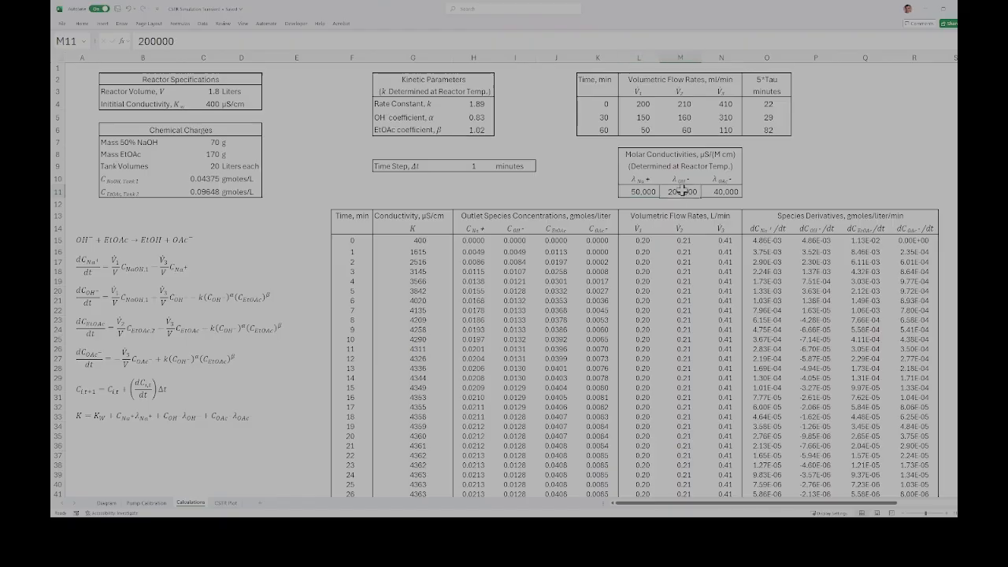
pyautogui.click(723, 191)
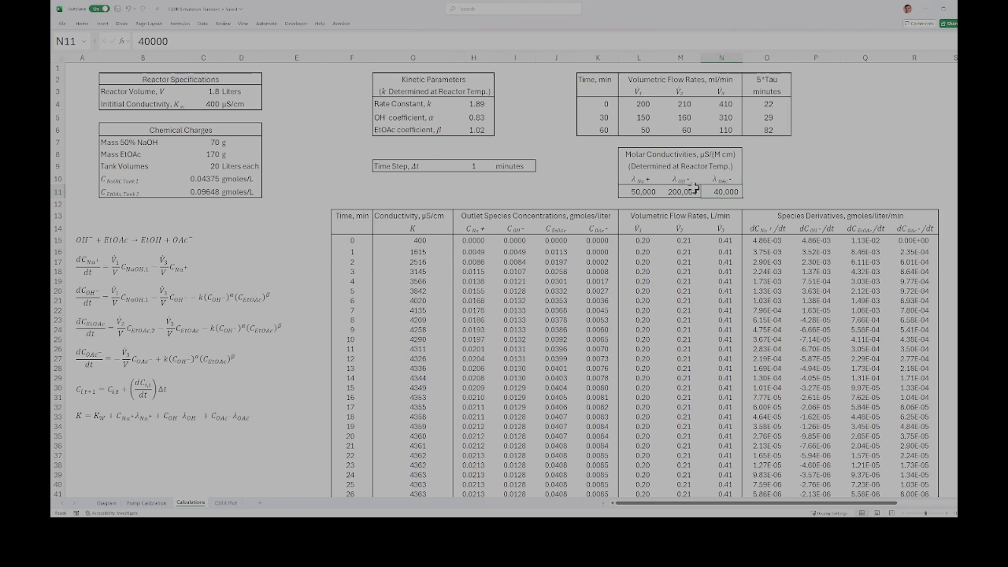
pyautogui.click(653, 192)
pyautogui.click(670, 192)
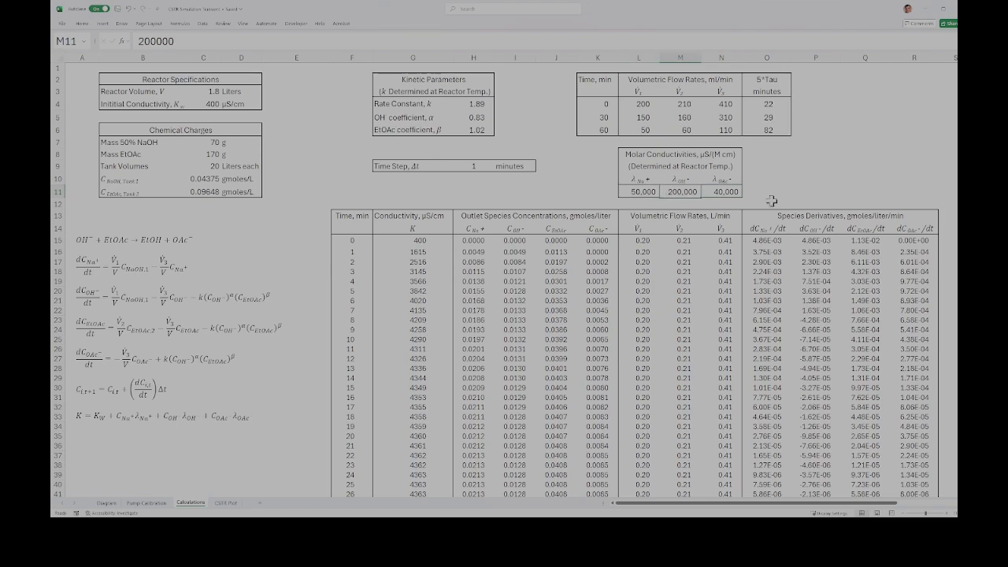
pyautogui.click(722, 191)
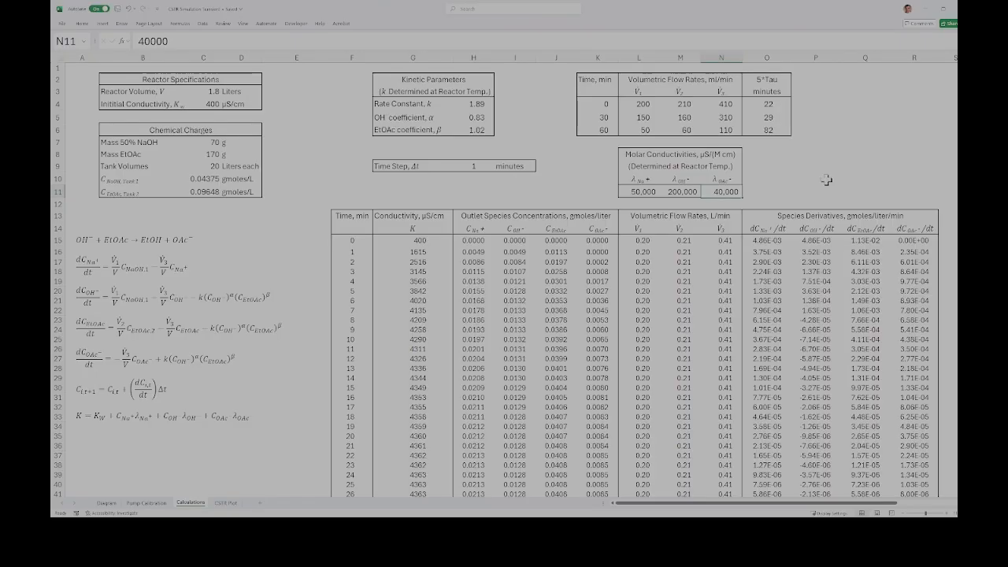
# Step: Review the time step in H9 and the time-zero row's conductivity formula in G15, including its initial conductivity reference C4
pyautogui.click(482, 168)
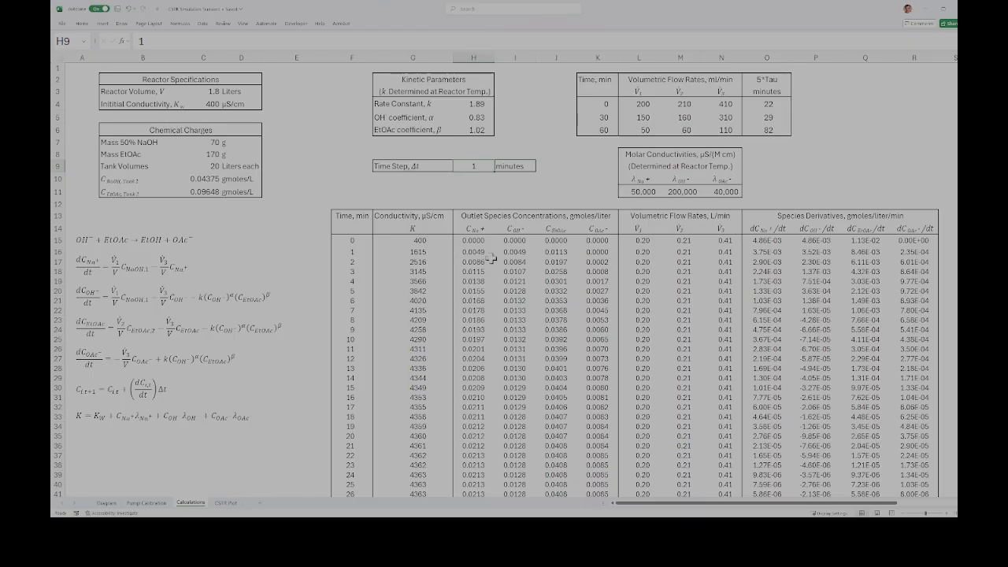
pyautogui.click(352, 239)
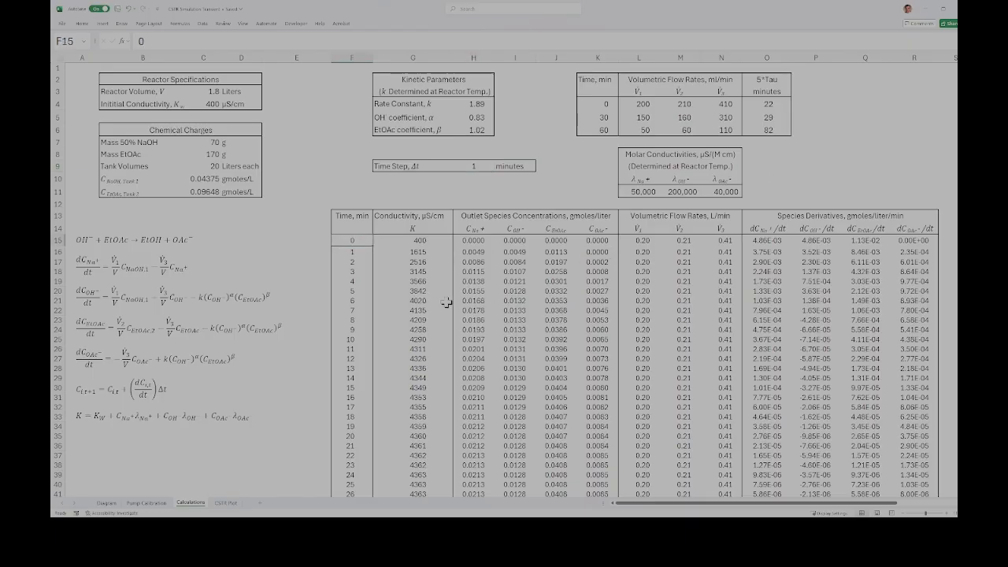
pyautogui.click(419, 240)
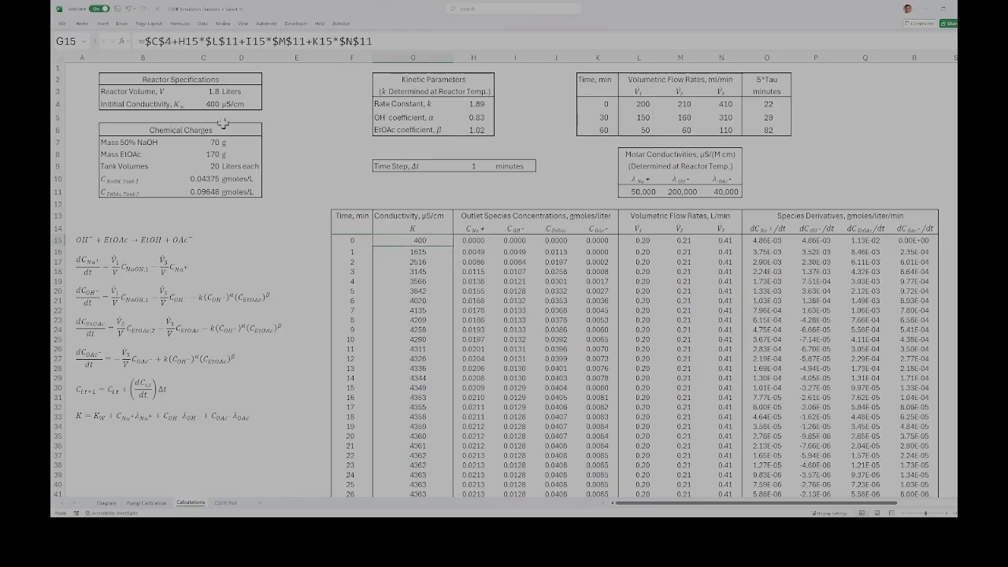
pyautogui.click(207, 103)
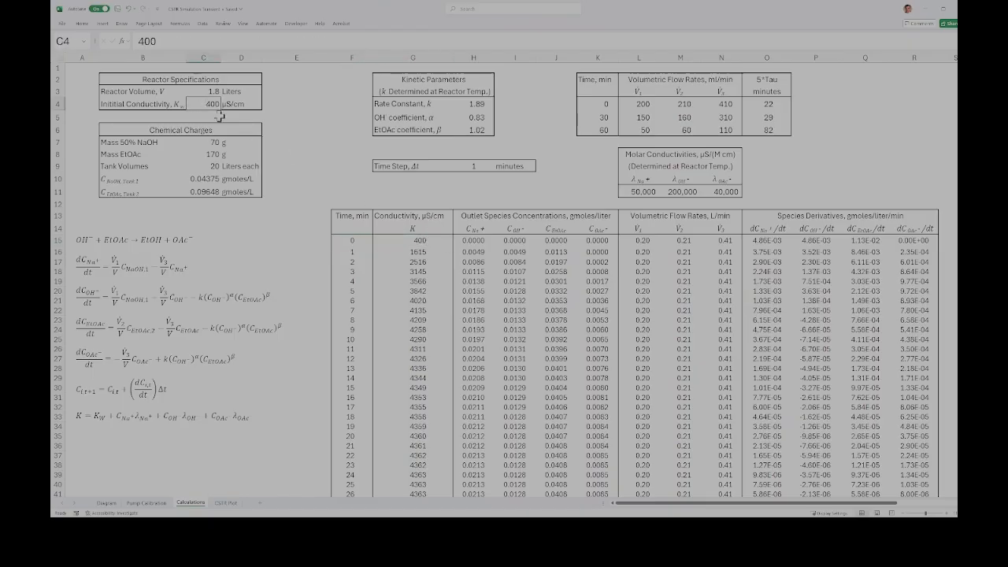
pyautogui.click(415, 241)
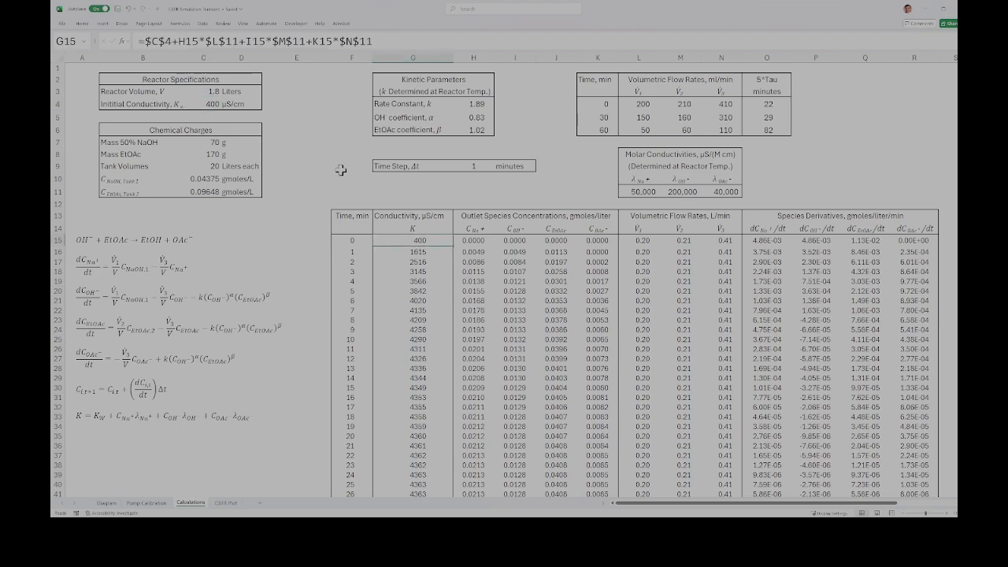
# Step: Check the initial outlet species concentrations in H15 to K15 and open the G15 conductivity formula to trace its cell references
pyautogui.click(472, 241)
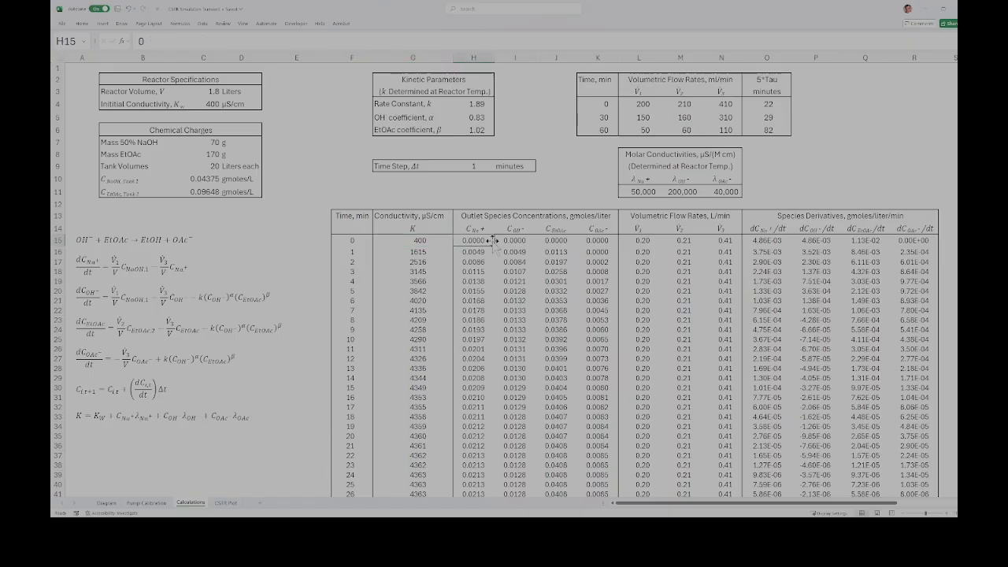
pyautogui.click(513, 241)
pyautogui.click(556, 242)
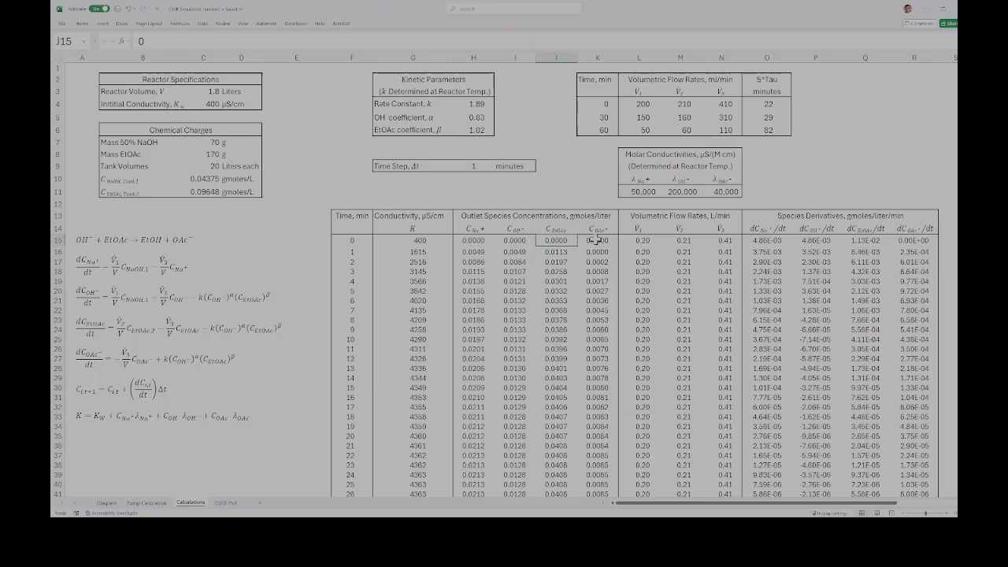
pyautogui.click(597, 241)
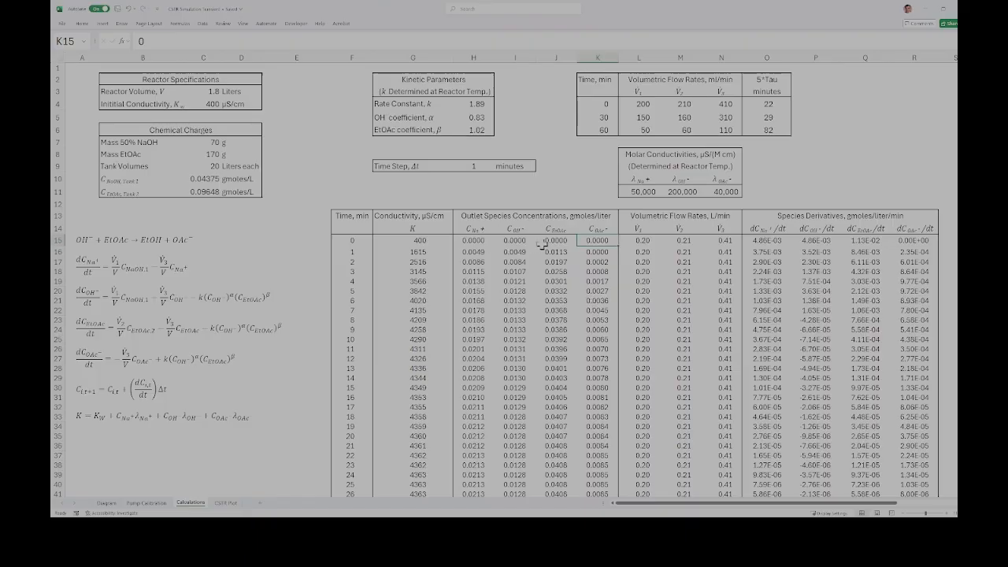
pyautogui.click(433, 241)
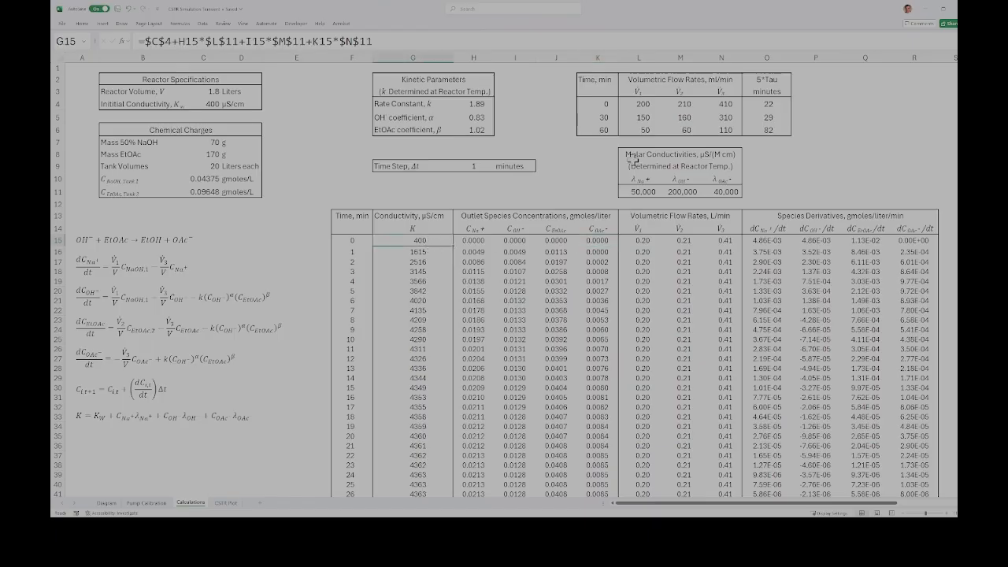
pyautogui.click(493, 40)
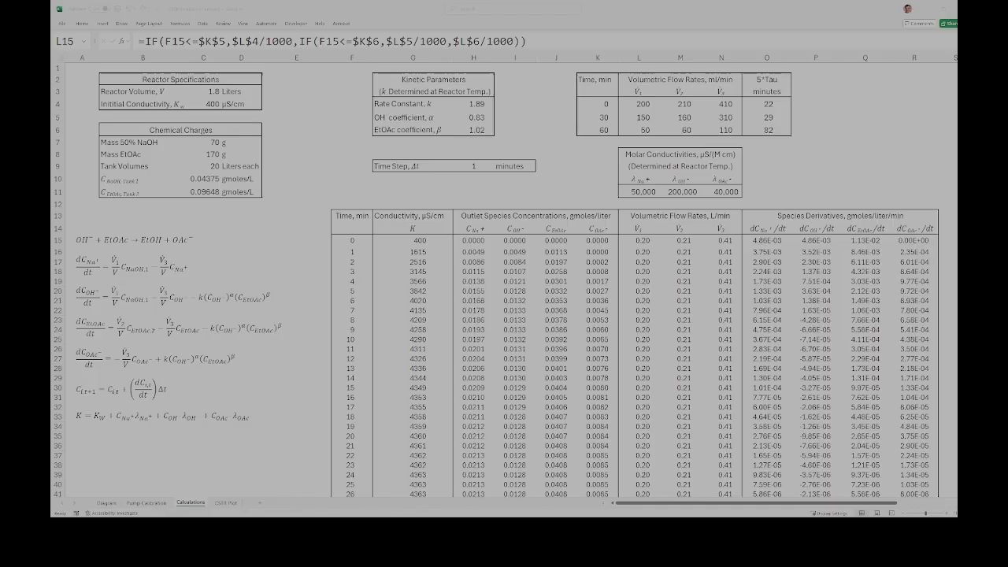
# Step: Trace the cell references of the V1 and V2 flow rate IF formulas in L15 and M15
pyautogui.click(583, 41)
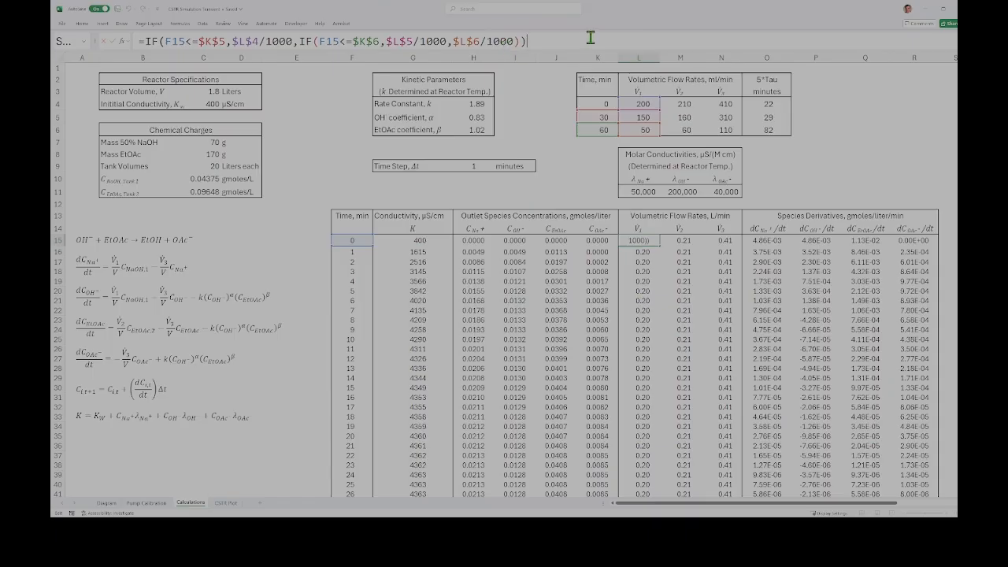
pyautogui.press('Return')
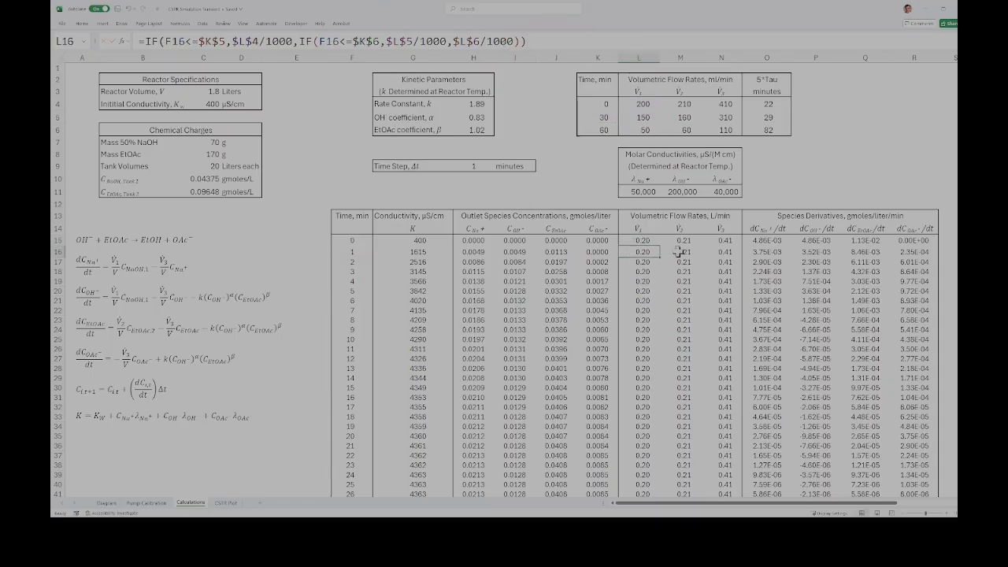
pyautogui.click(679, 242)
pyautogui.click(549, 40)
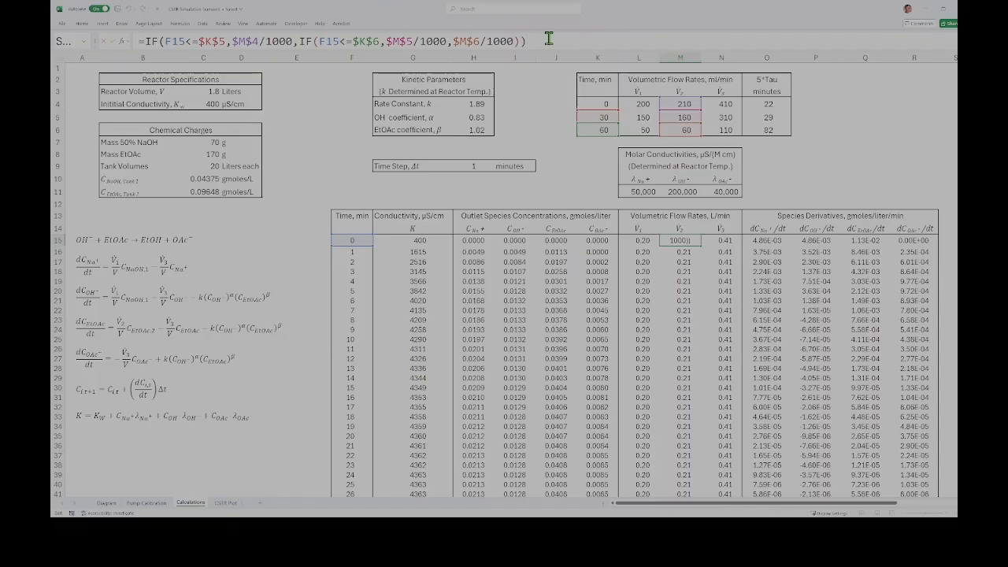
pyautogui.press('Return')
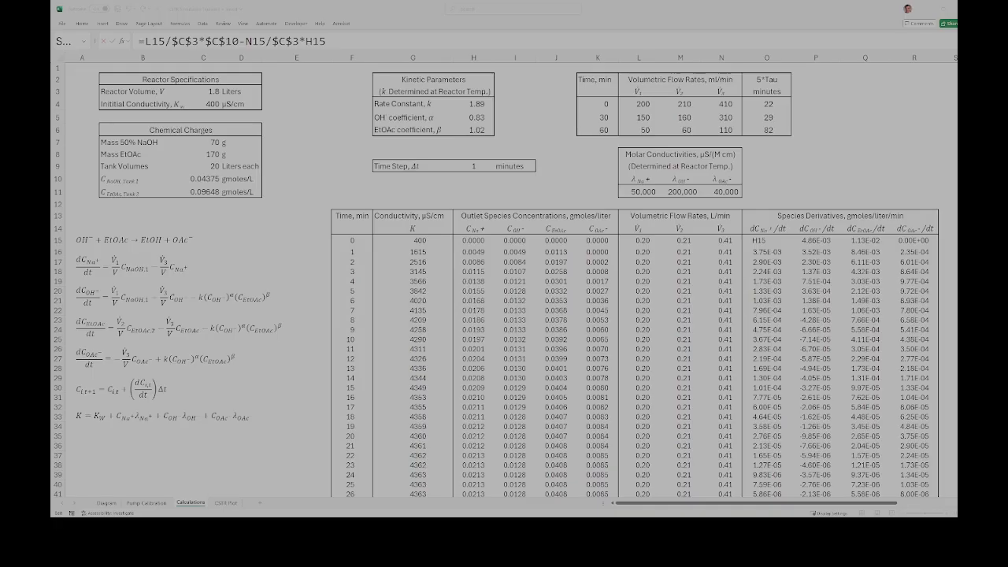
# Step: Trace the cell references of the sodium and hydroxide derivative formulas in O15 and P15
pyautogui.click(478, 34)
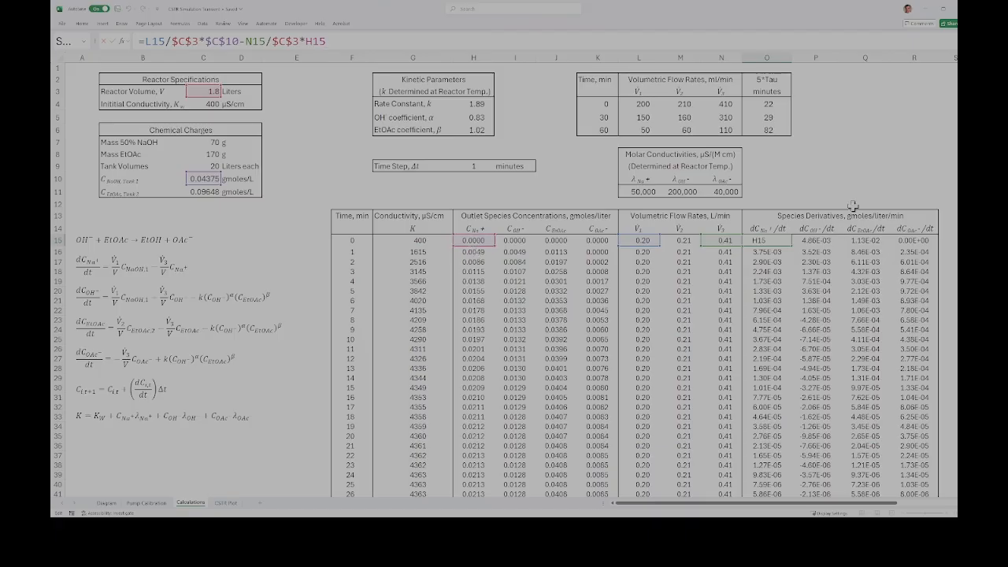
pyautogui.click(829, 177)
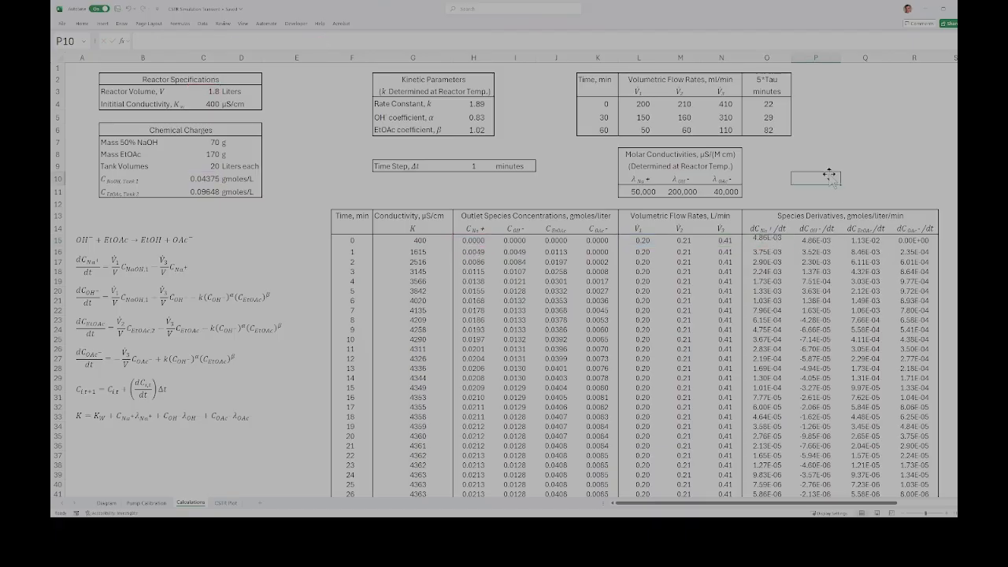
pyautogui.click(832, 238)
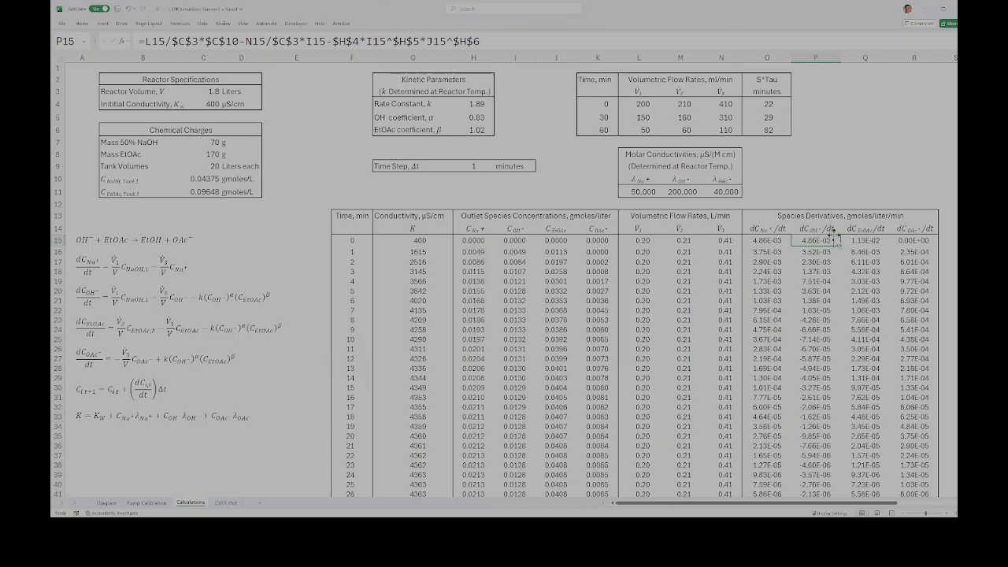
pyautogui.click(546, 39)
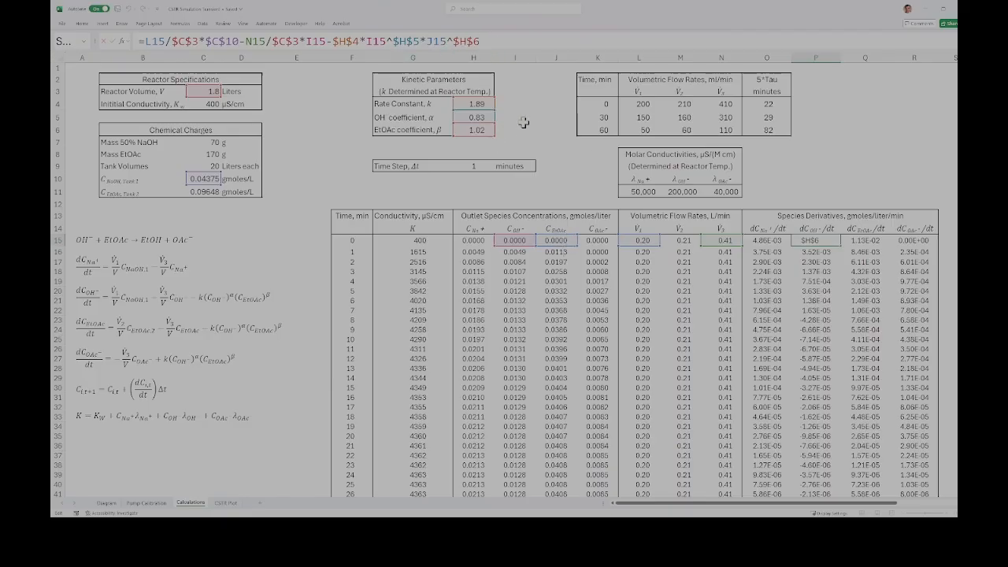
pyautogui.press('Return')
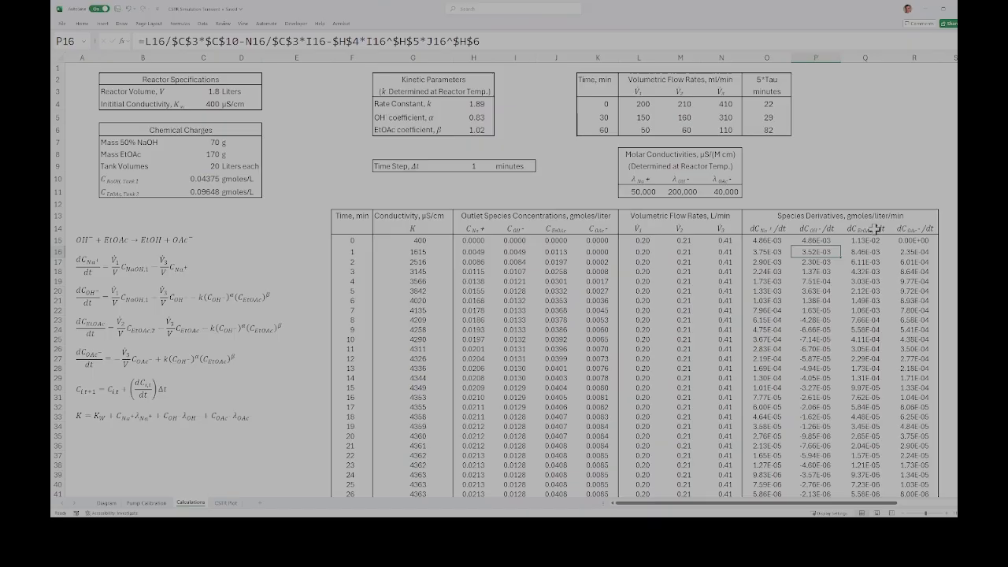
# Step: Trace the ethyl acetate and acetate derivative formulas in Q15 and R15, then recheck the time-zero derivatives back to O15
pyautogui.click(869, 238)
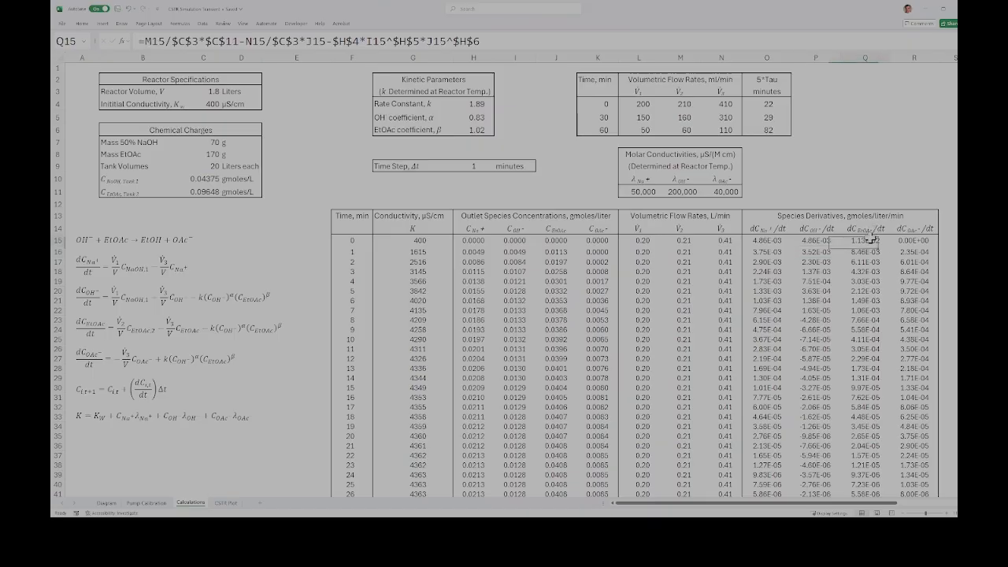
pyautogui.click(573, 40)
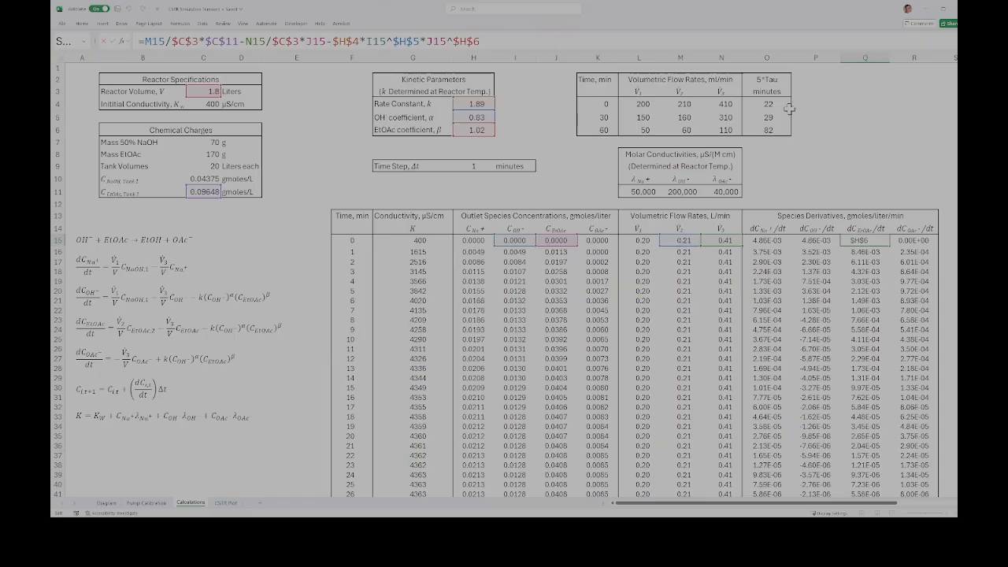
pyautogui.click(914, 241)
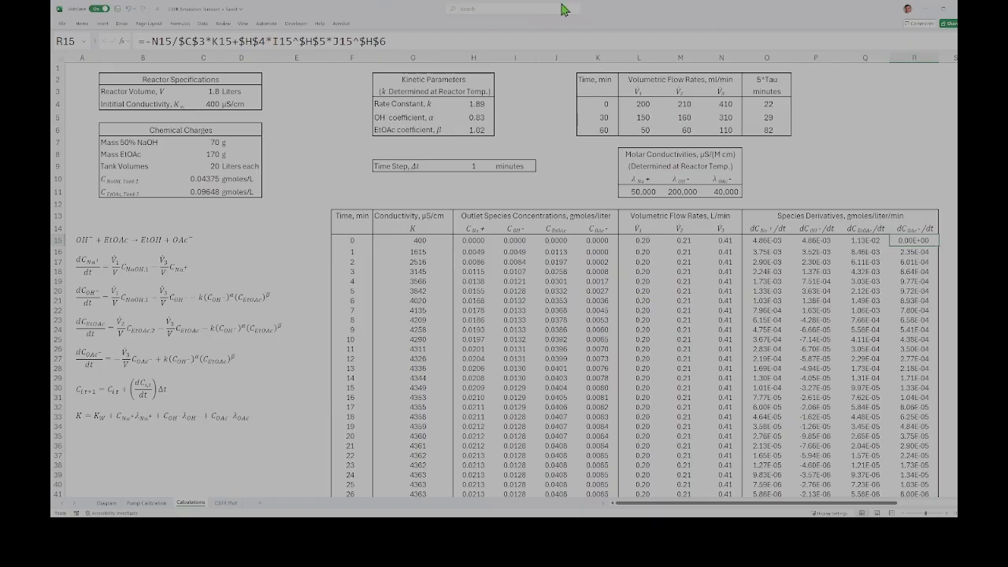
pyautogui.click(546, 37)
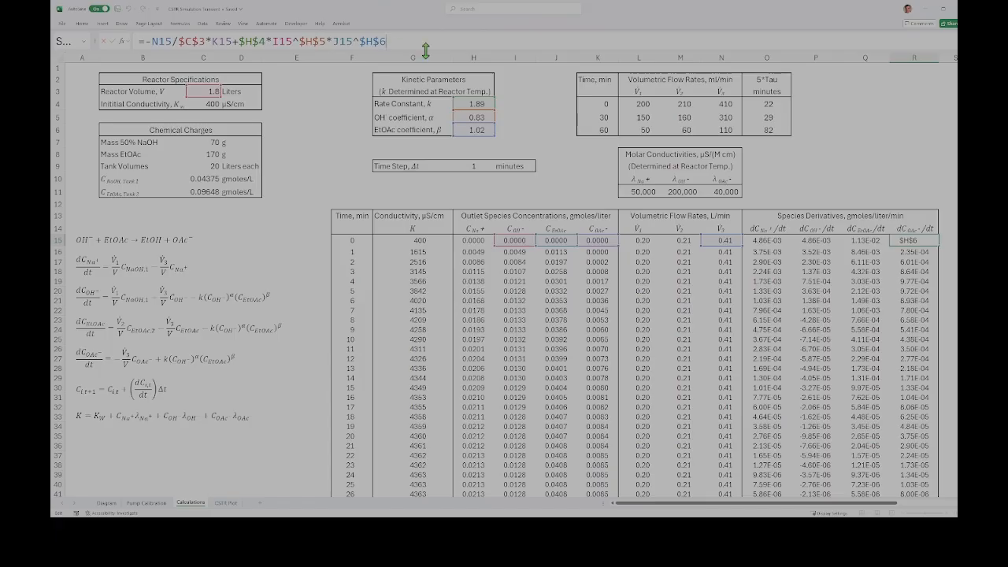
pyautogui.click(868, 156)
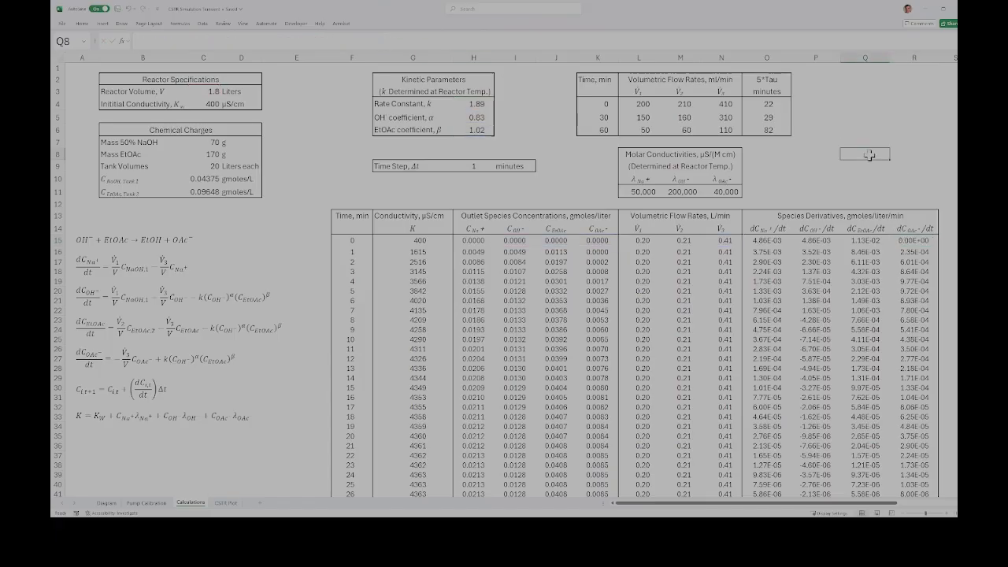
pyautogui.click(917, 238)
pyautogui.click(872, 238)
pyautogui.press('Left')
pyautogui.press('Left')
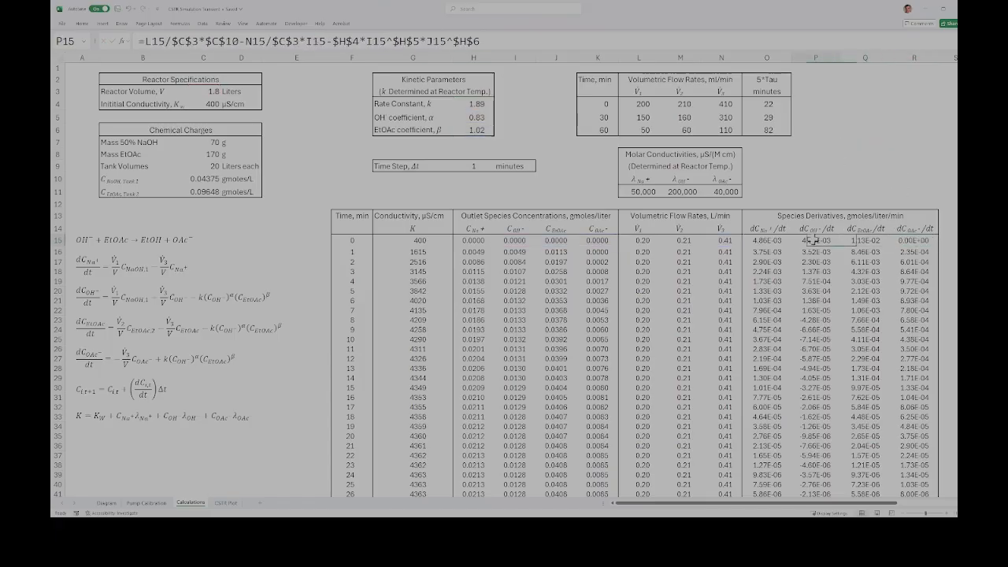
# Step: Review the starting time in F15 and trace the time-increment formula in F16 to the time step in H9
pyautogui.click(349, 241)
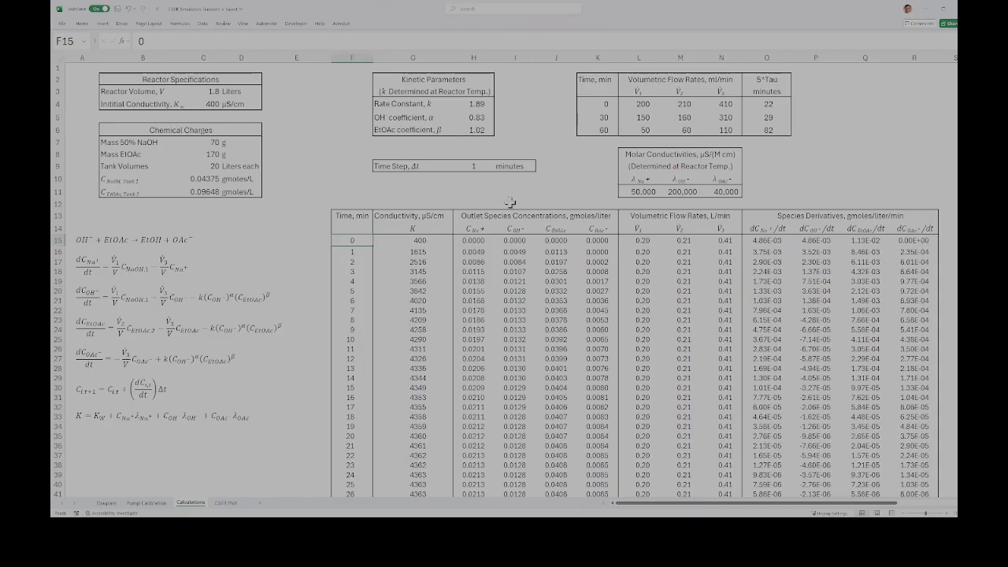
pyautogui.click(351, 252)
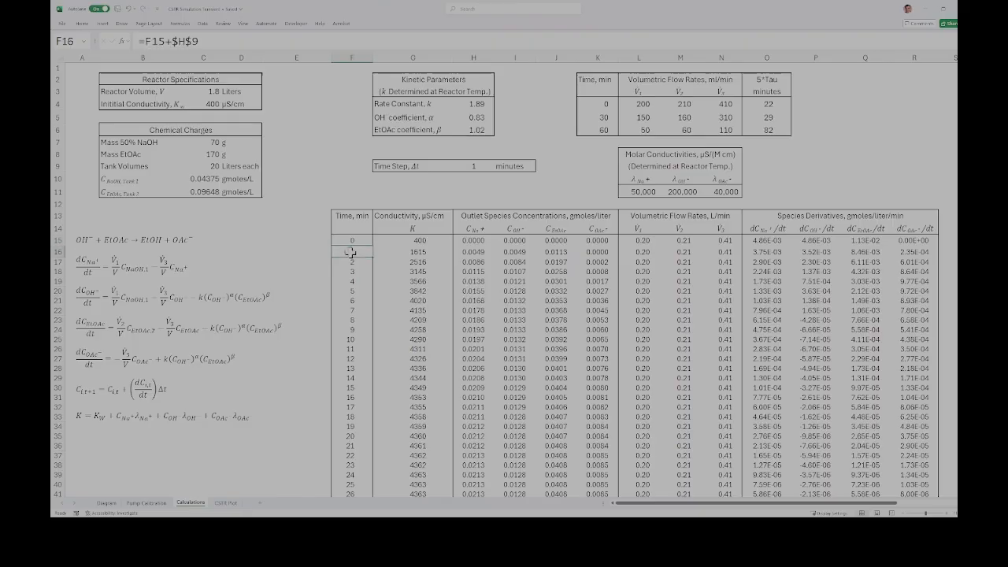
pyautogui.click(266, 39)
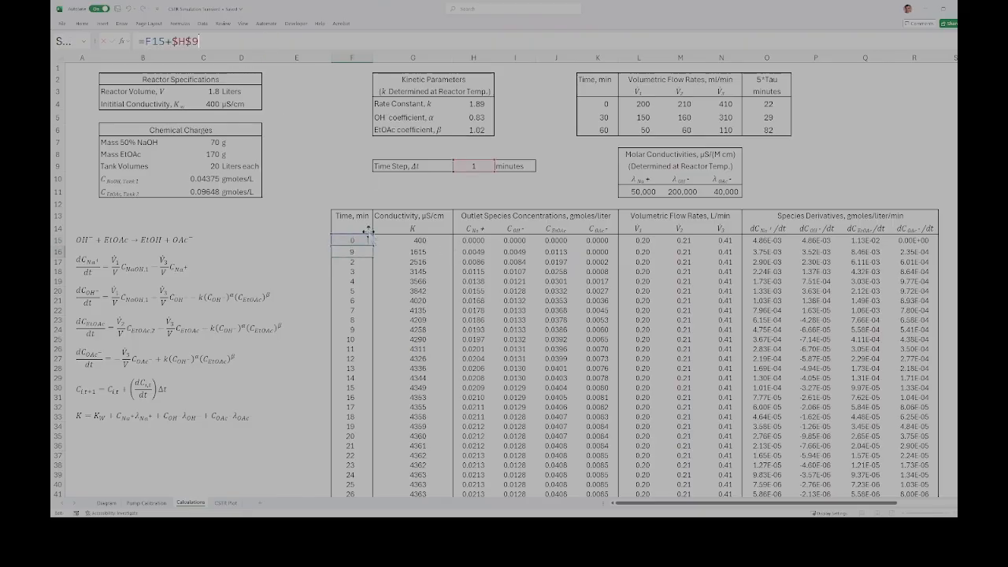
pyautogui.click(350, 165)
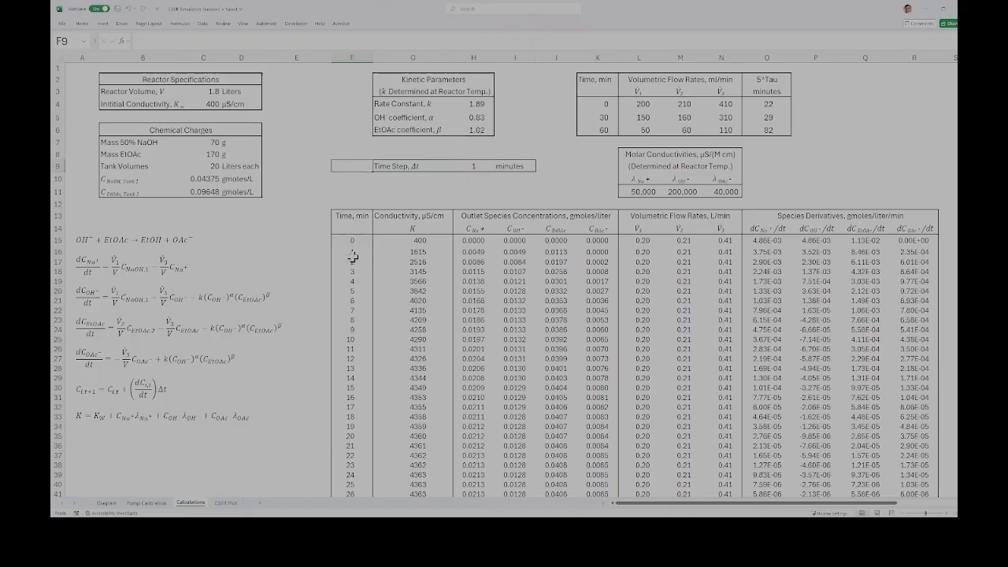
# Step: Trace the time-stepped sodium and hydroxide concentration formulas in H16 and I16
pyautogui.click(479, 252)
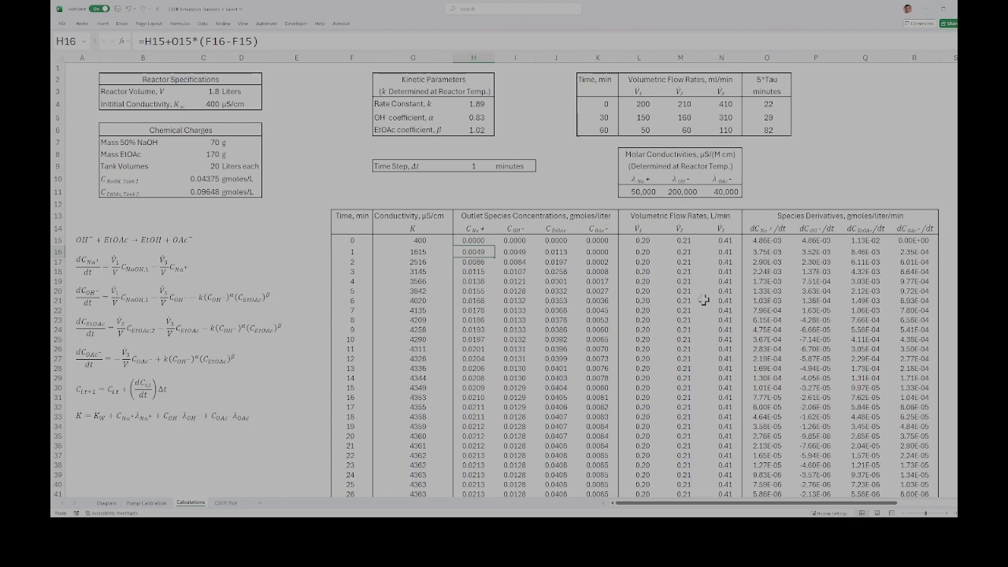
pyautogui.click(385, 37)
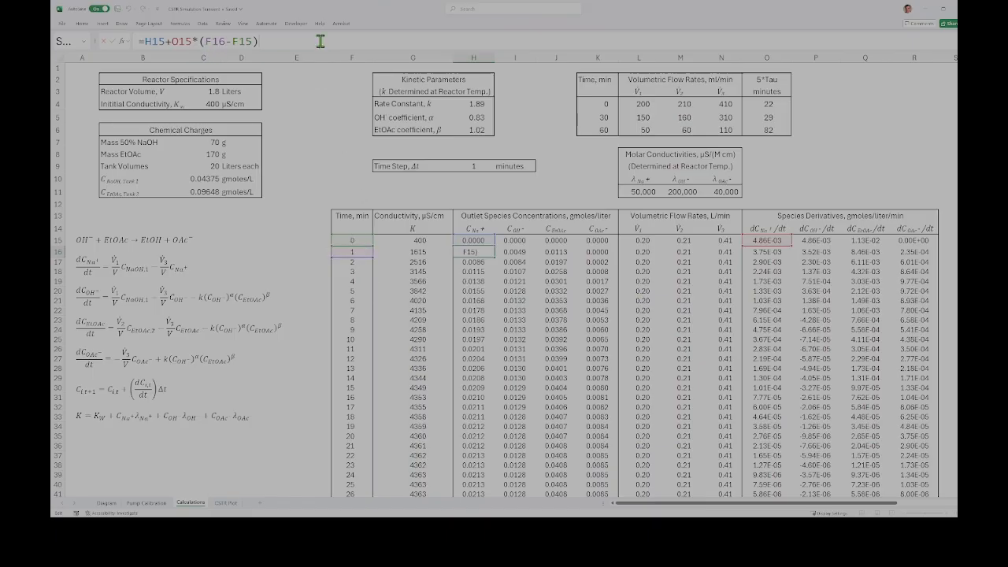
pyautogui.press('Return')
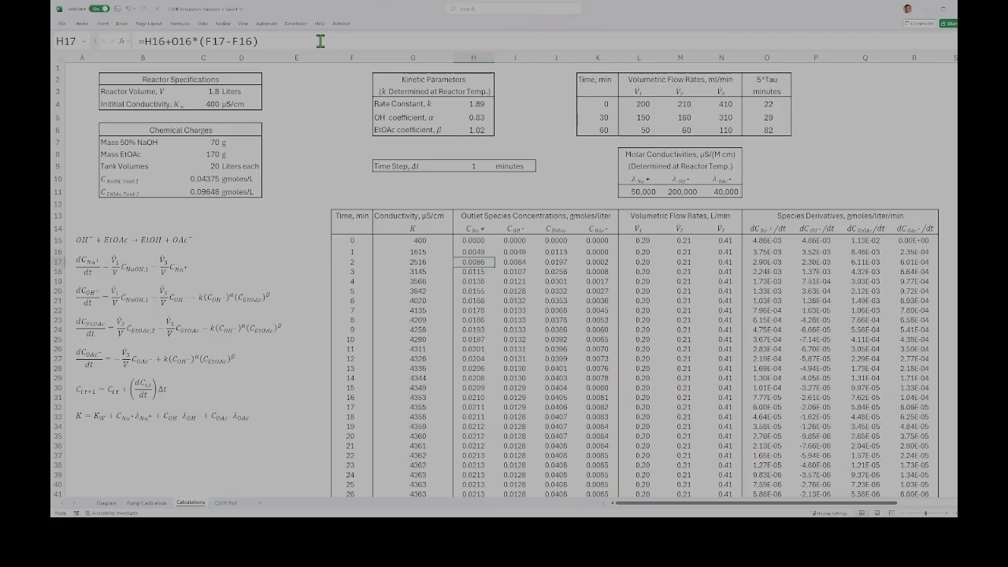
pyautogui.click(513, 252)
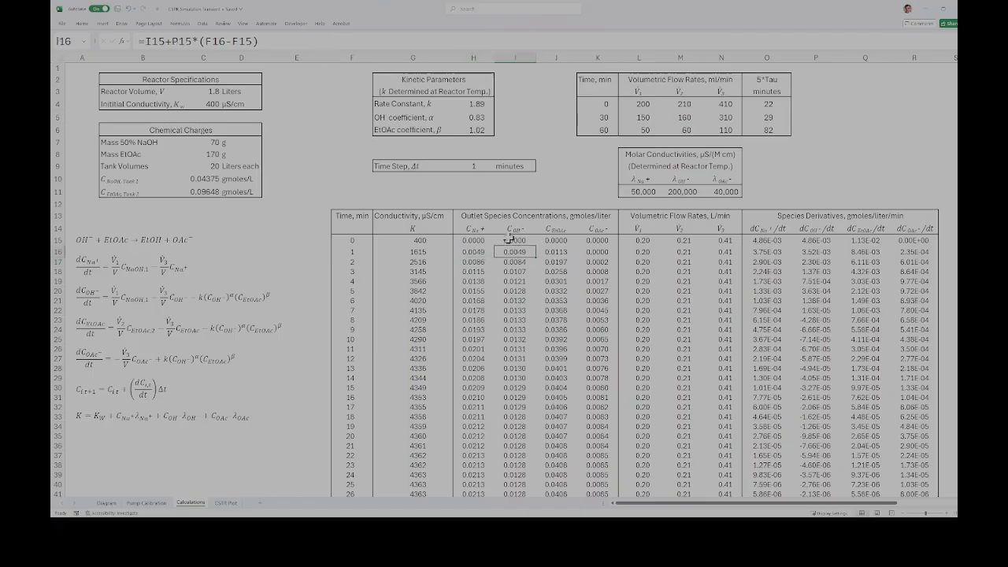
pyautogui.click(403, 38)
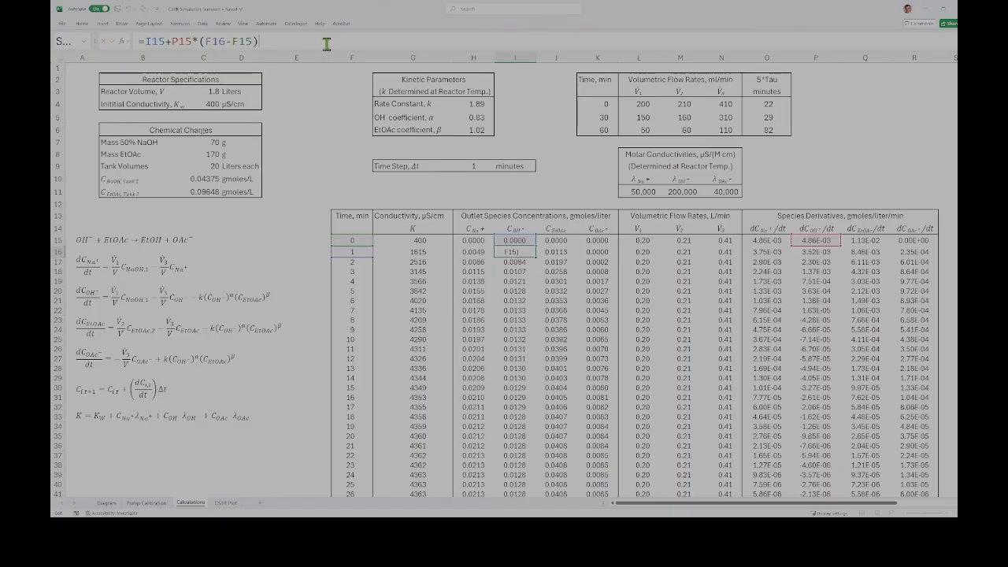
pyautogui.press('Return')
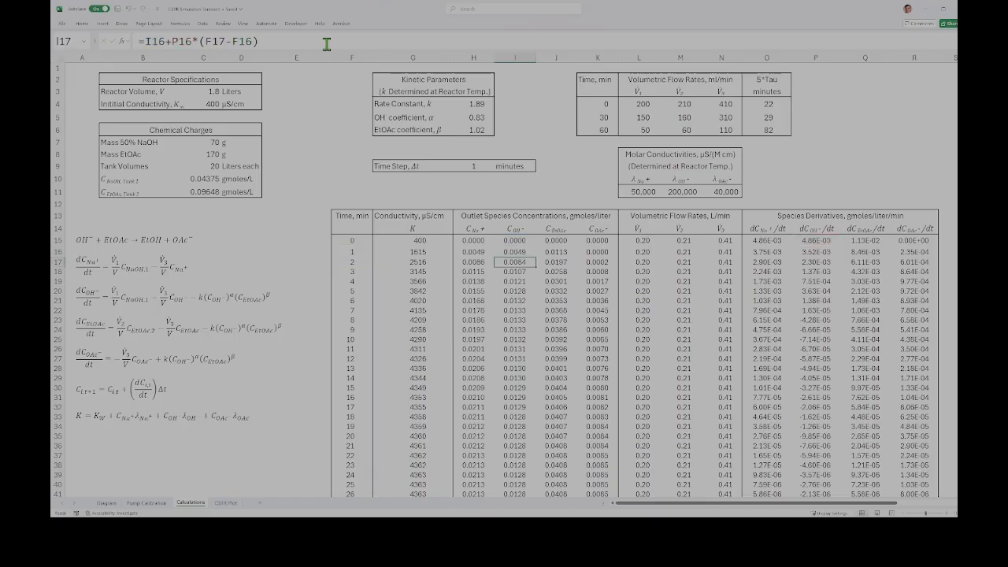
# Step: Trace the time-stepped ethyl acetate and acetate concentration formulas in J16 and K16
pyautogui.click(556, 251)
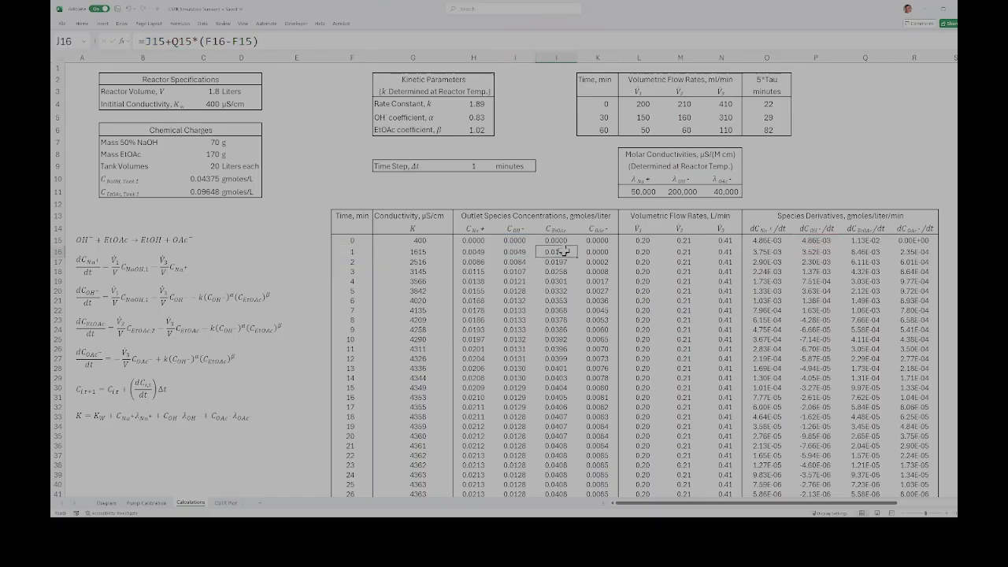
pyautogui.click(310, 41)
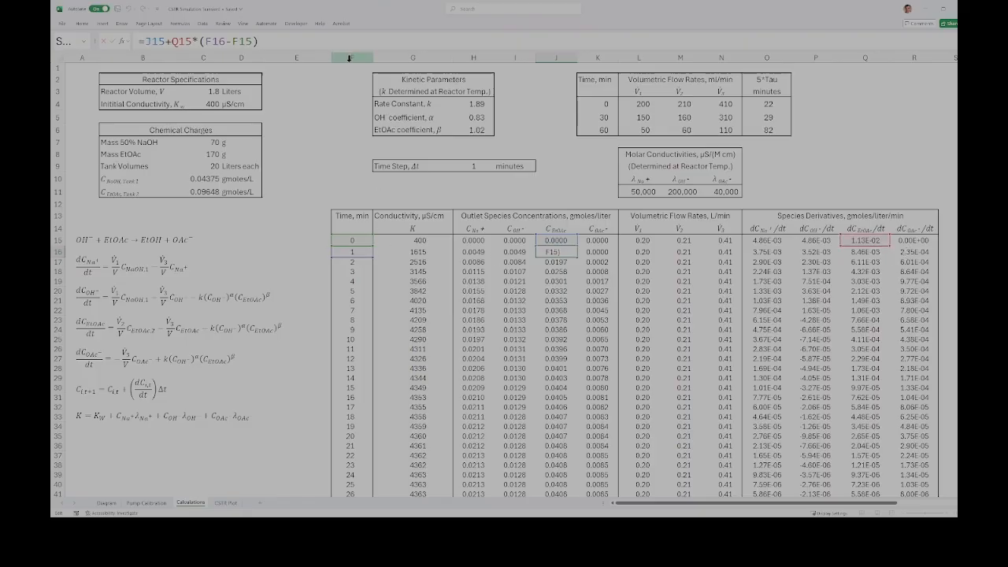
pyautogui.press('Return')
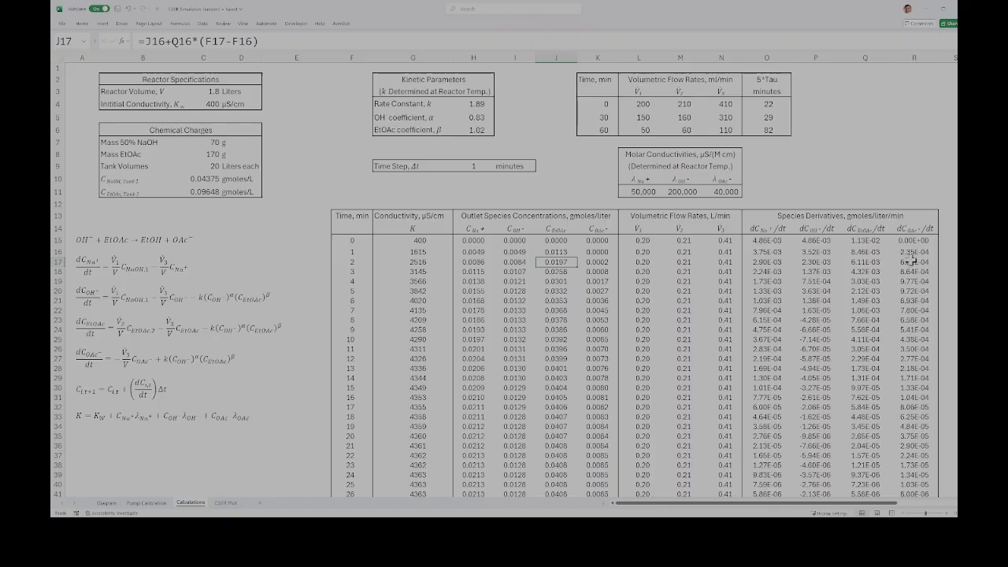
pyautogui.click(603, 251)
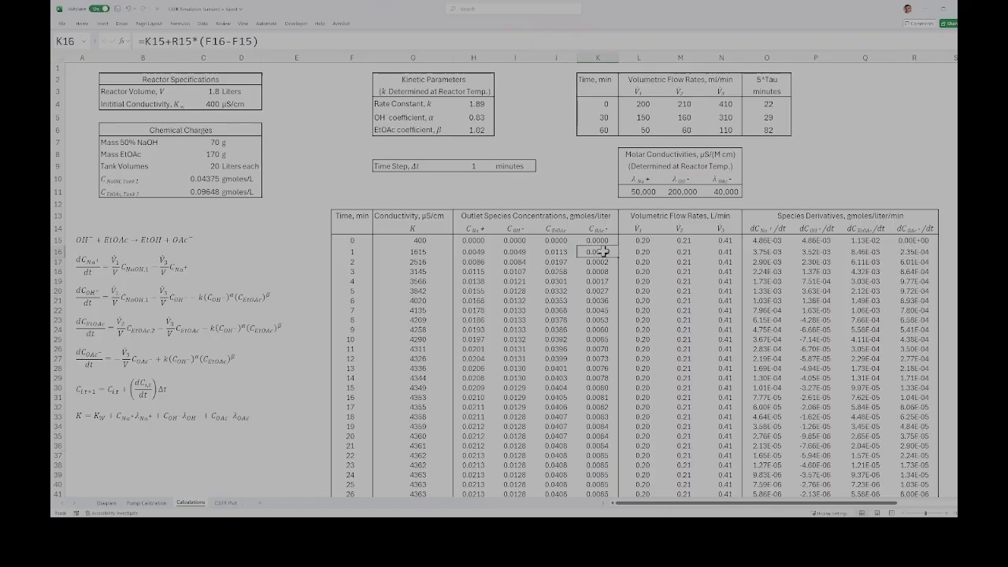
pyautogui.click(413, 40)
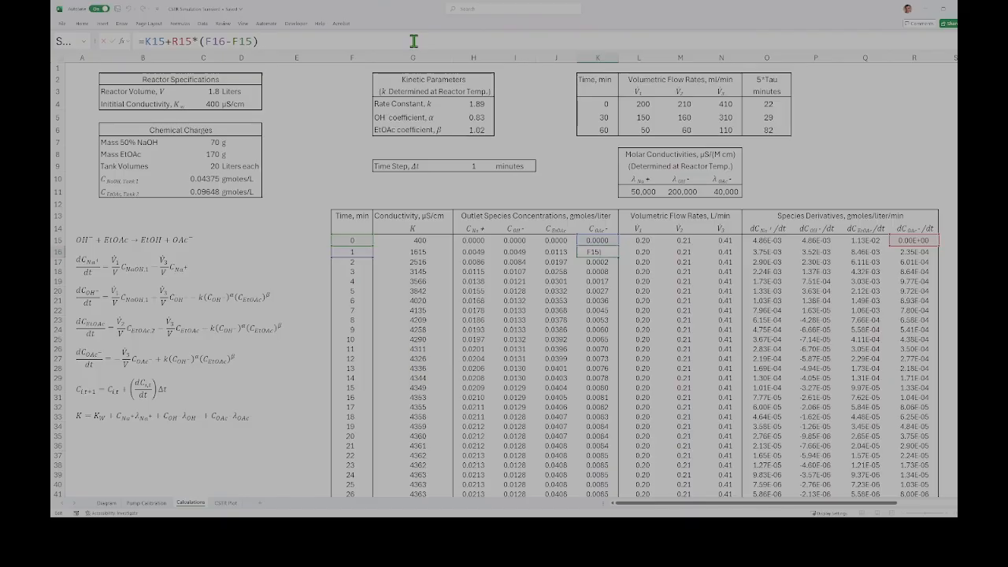
pyautogui.press('Return')
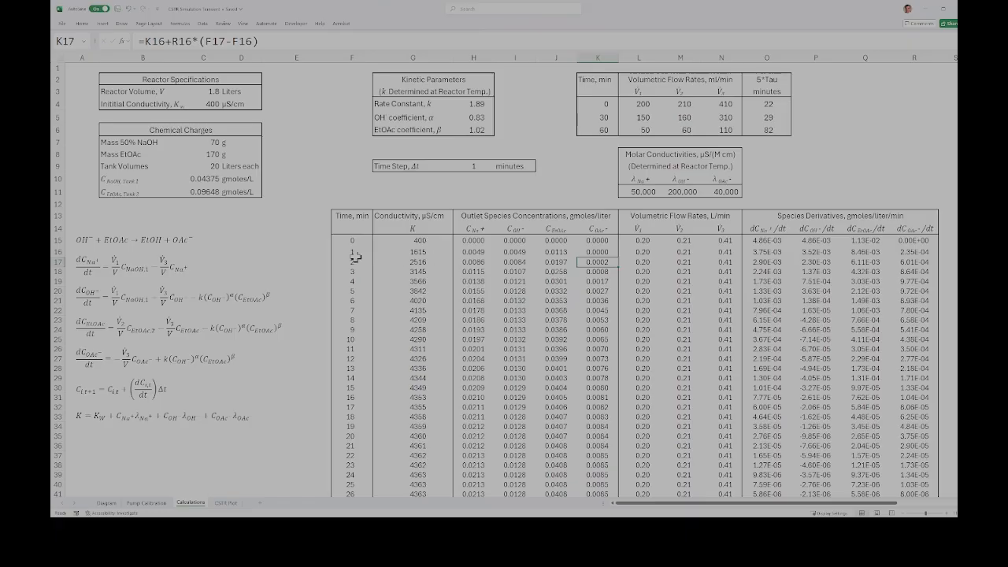
# Step: Trace the conductivity formula in G16, then open the CSTR Plot sheet to view the simulation chart
pyautogui.click(432, 253)
pyautogui.click(435, 36)
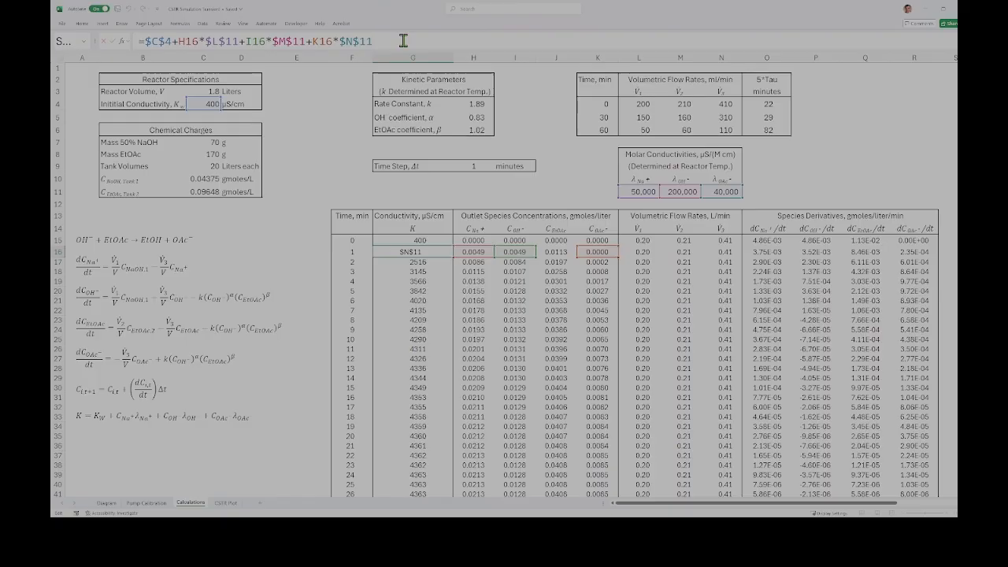
pyautogui.press('Return')
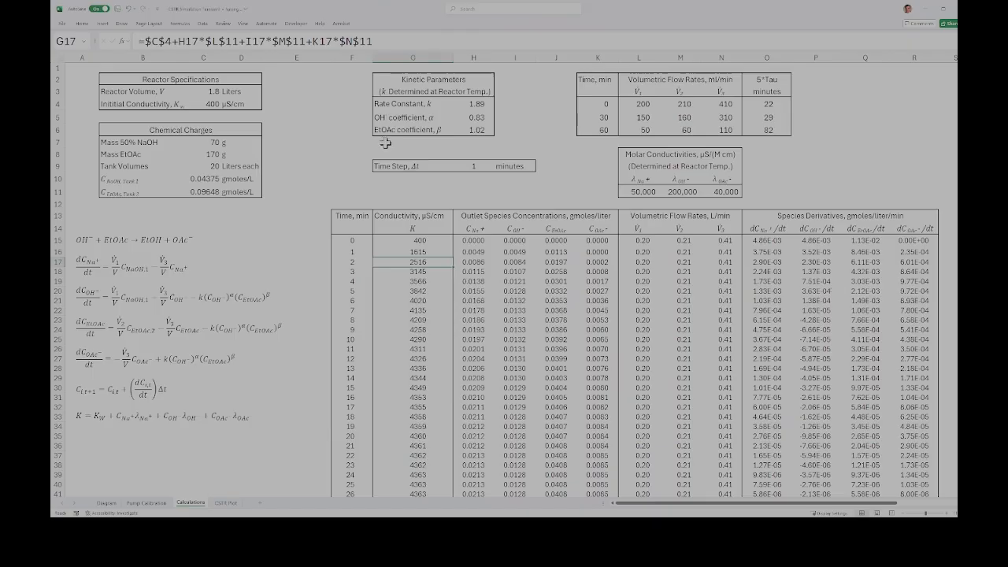
pyautogui.click(235, 502)
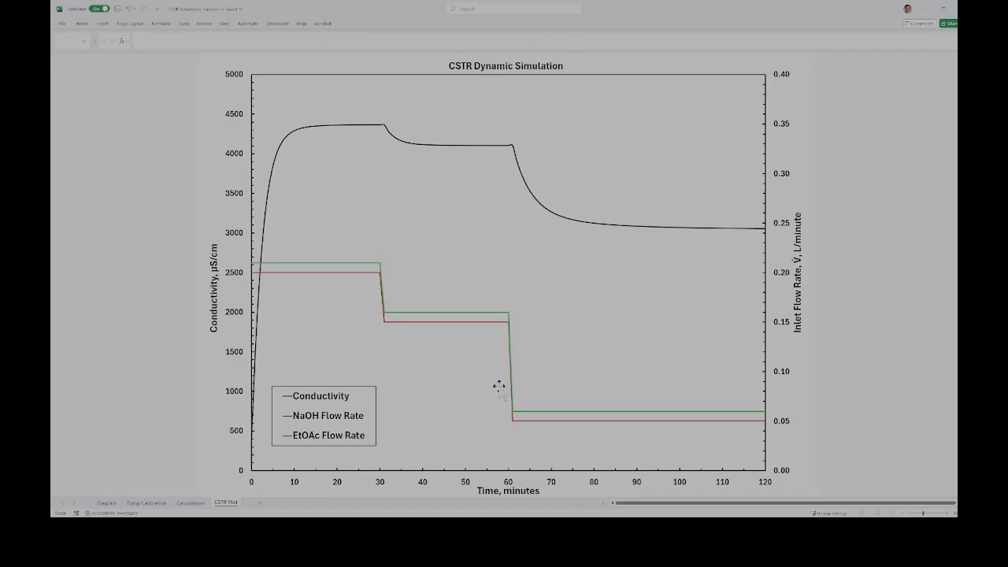